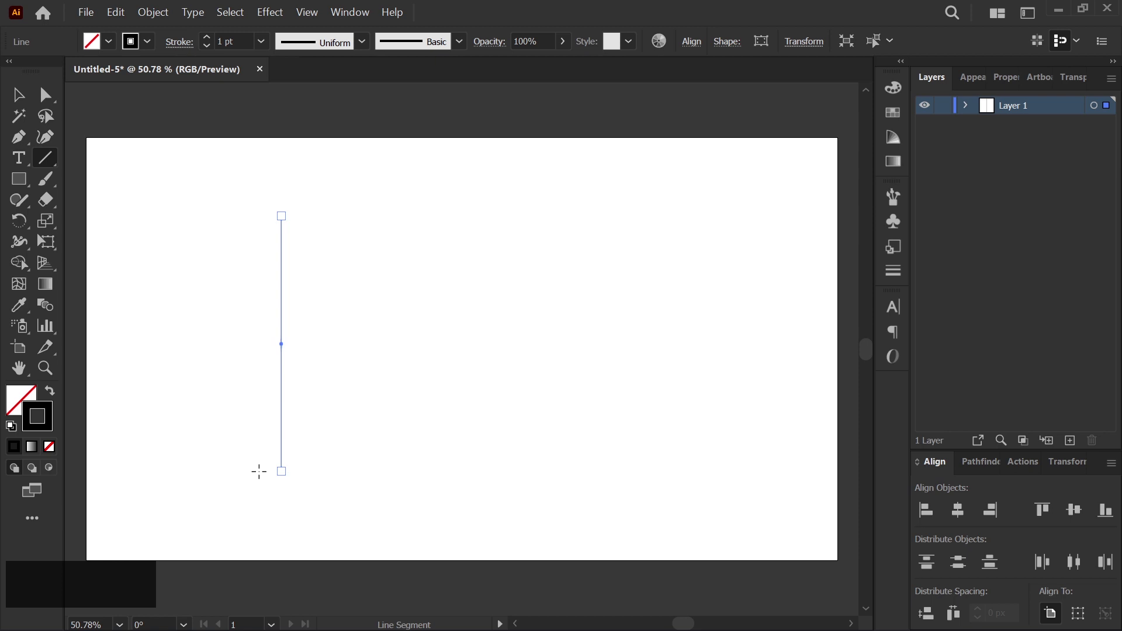
# Step: Centre the vertical line on the artboard and add a horizontal copy of it, also centred, to form a cross
pyautogui.click(954, 512)
pyautogui.click(1075, 513)
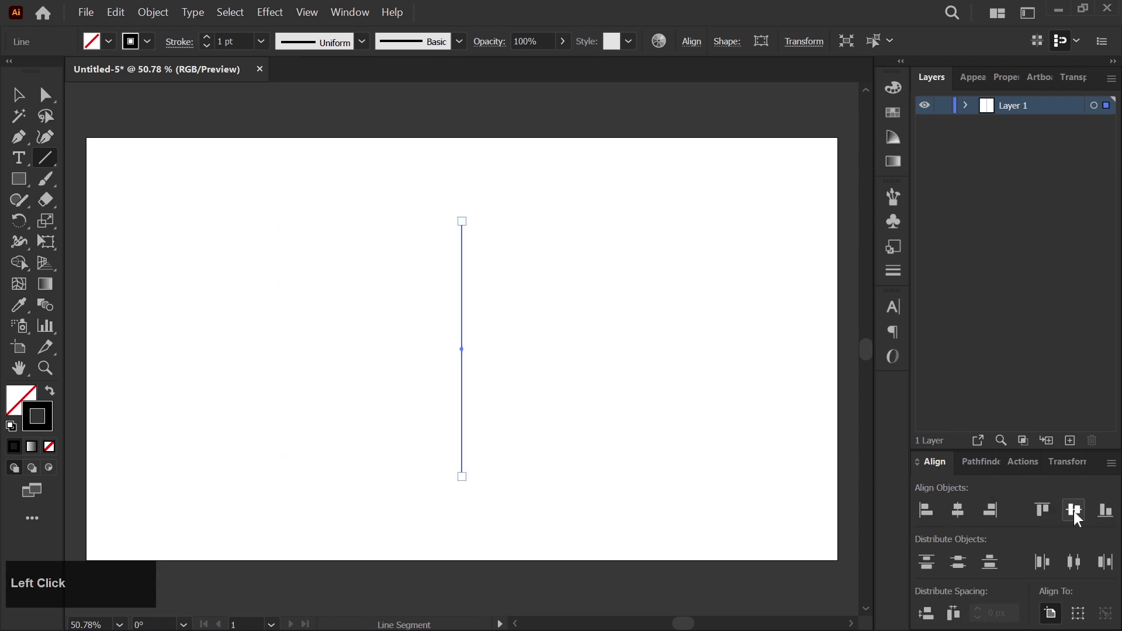
pyautogui.click(18, 94)
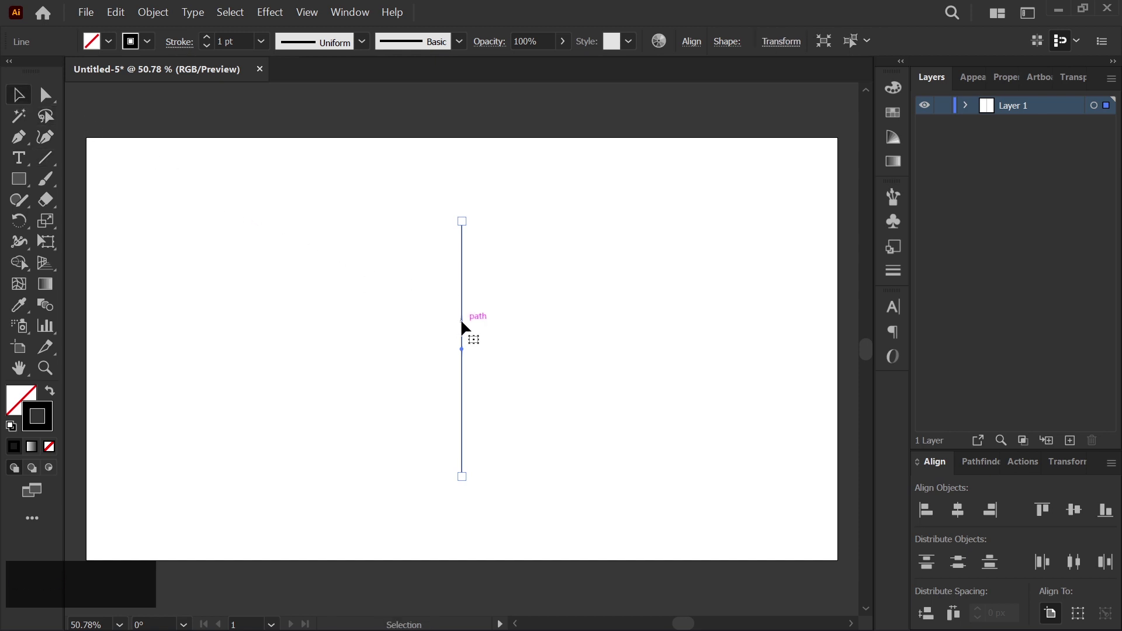
pyautogui.moveTo(459, 322); pyautogui.dragTo(514, 317)
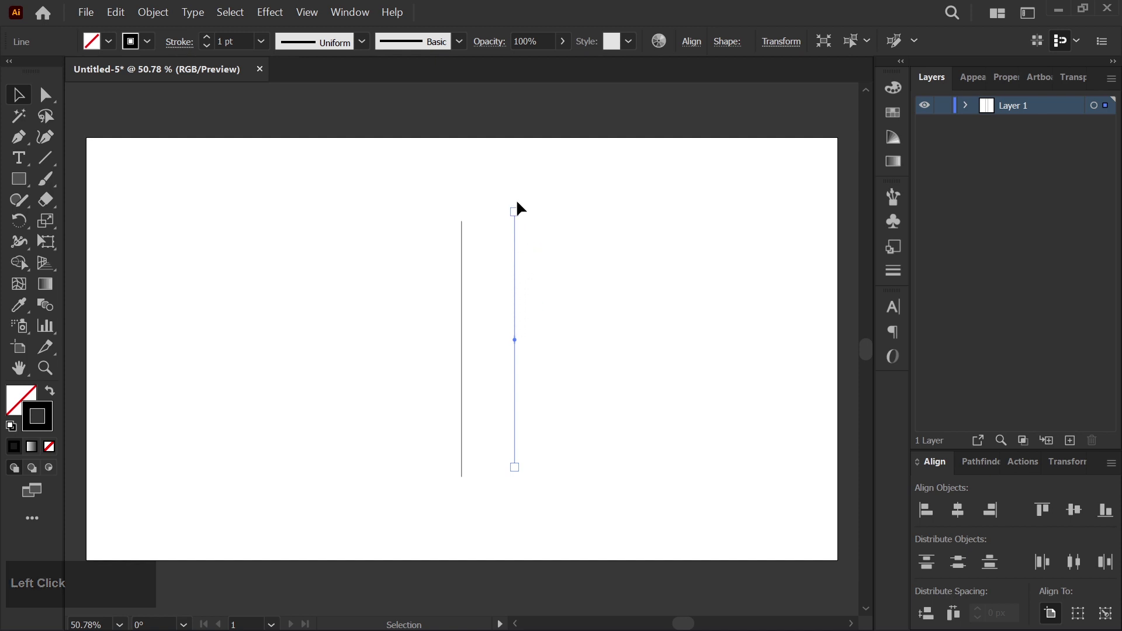
pyautogui.moveTo(517, 205); pyautogui.dragTo(642, 321)
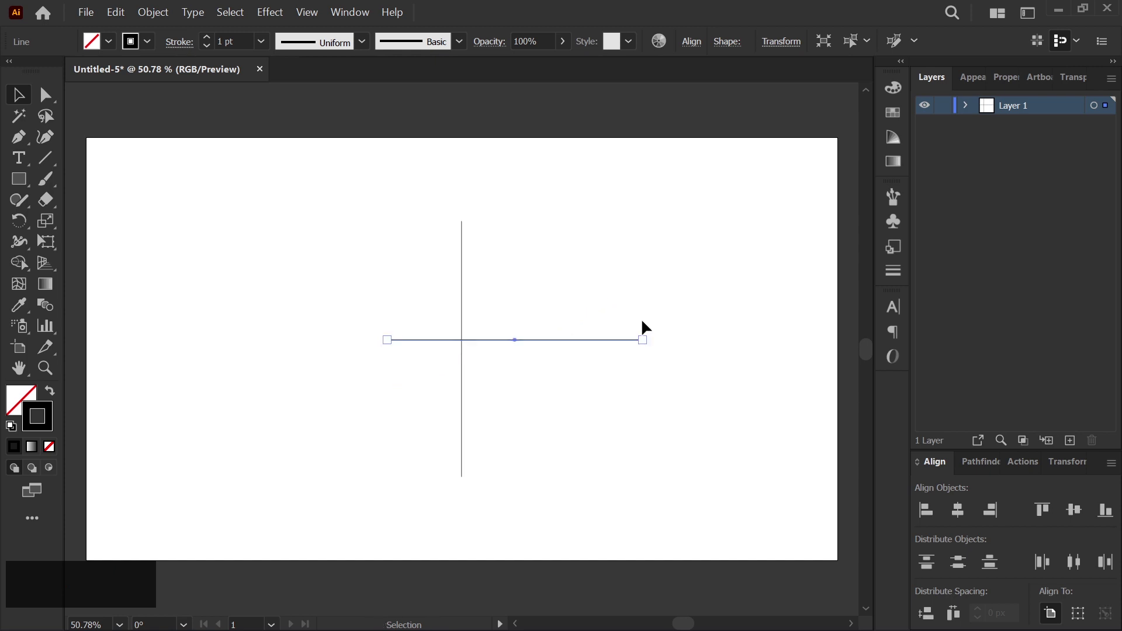
pyautogui.click(958, 511)
pyautogui.click(1074, 511)
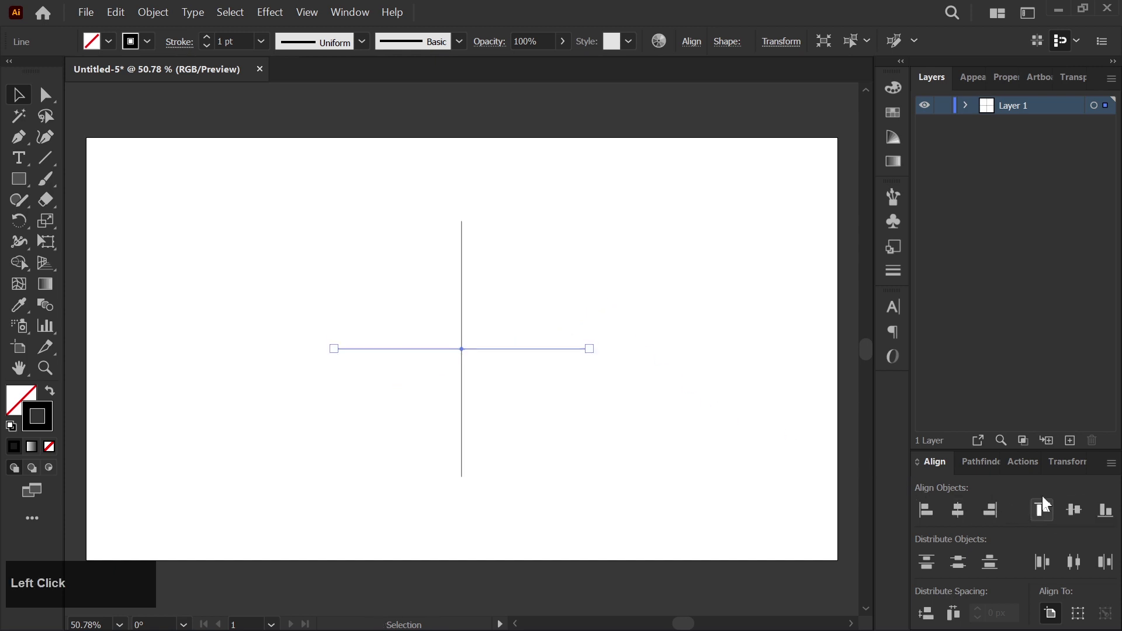
# Step: Convert both crossing lines into guides
pyautogui.click(677, 265)
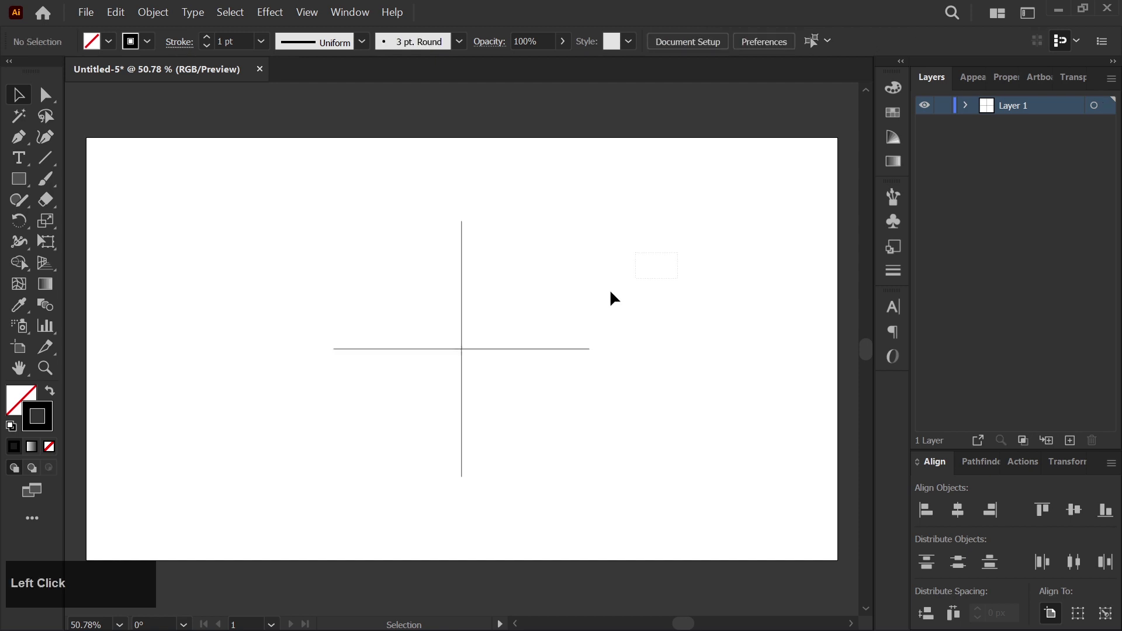
pyautogui.moveTo(364, 464); pyautogui.dragTo(364, 466)
pyautogui.rightClick(463, 265)
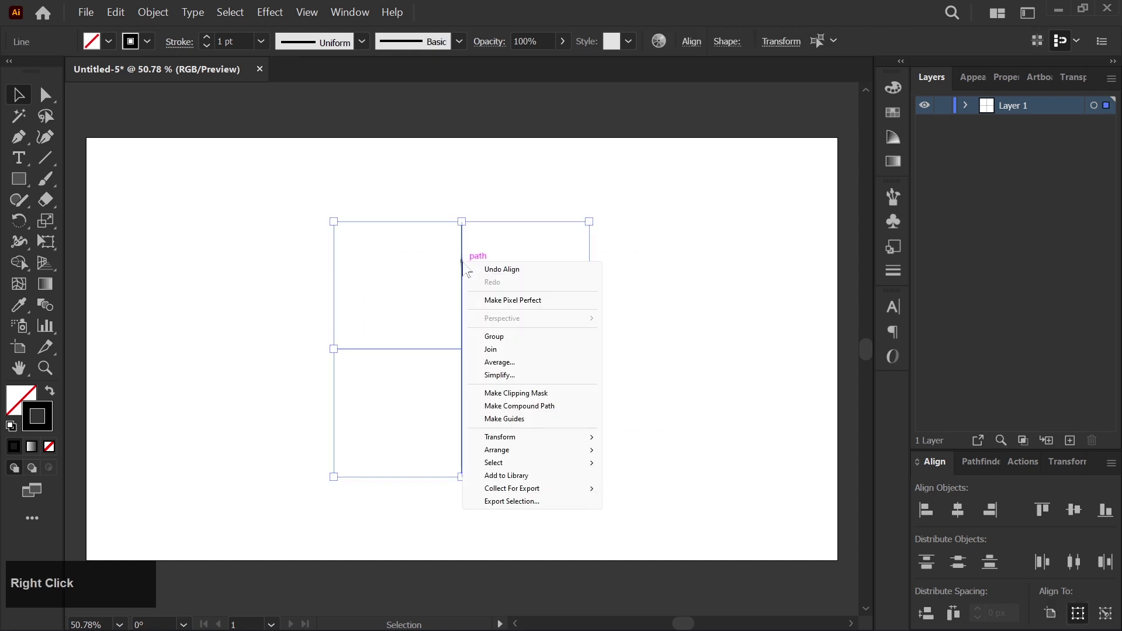
pyautogui.click(497, 420)
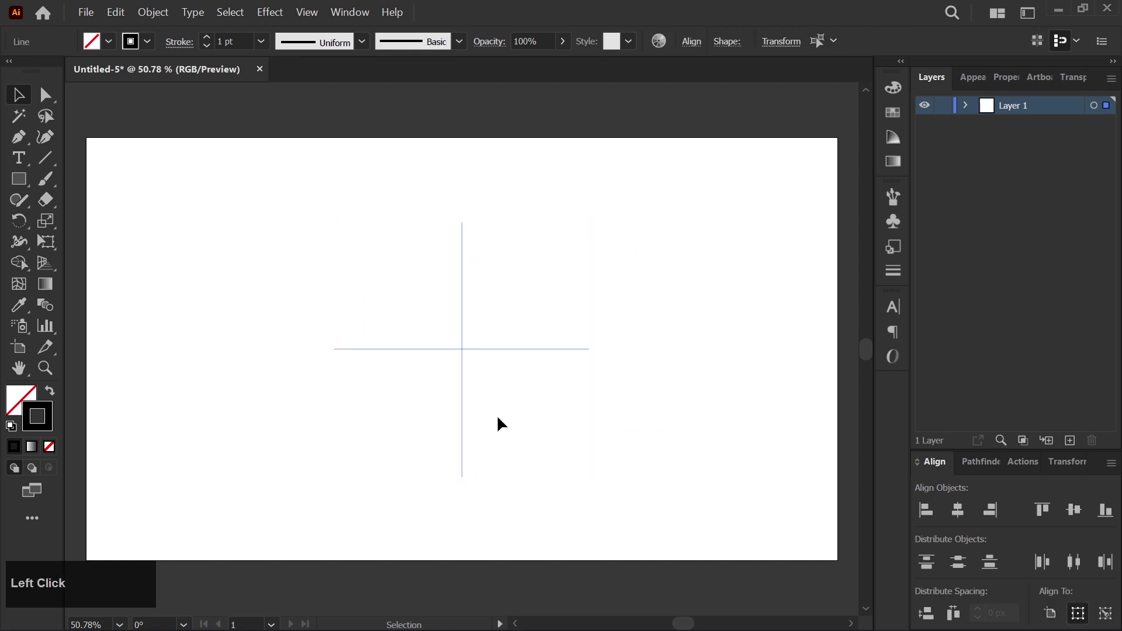
# Step: Rename Layer 1 to "Guides" and lock it
pyautogui.doubleClick(1003, 102)
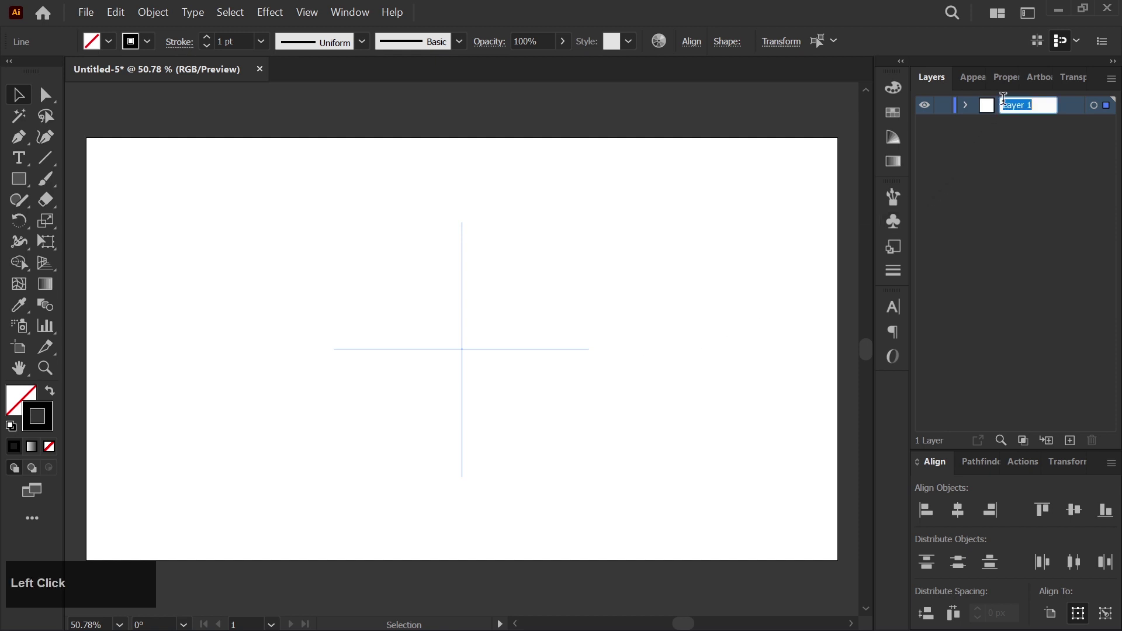
pyautogui.write('Guide')
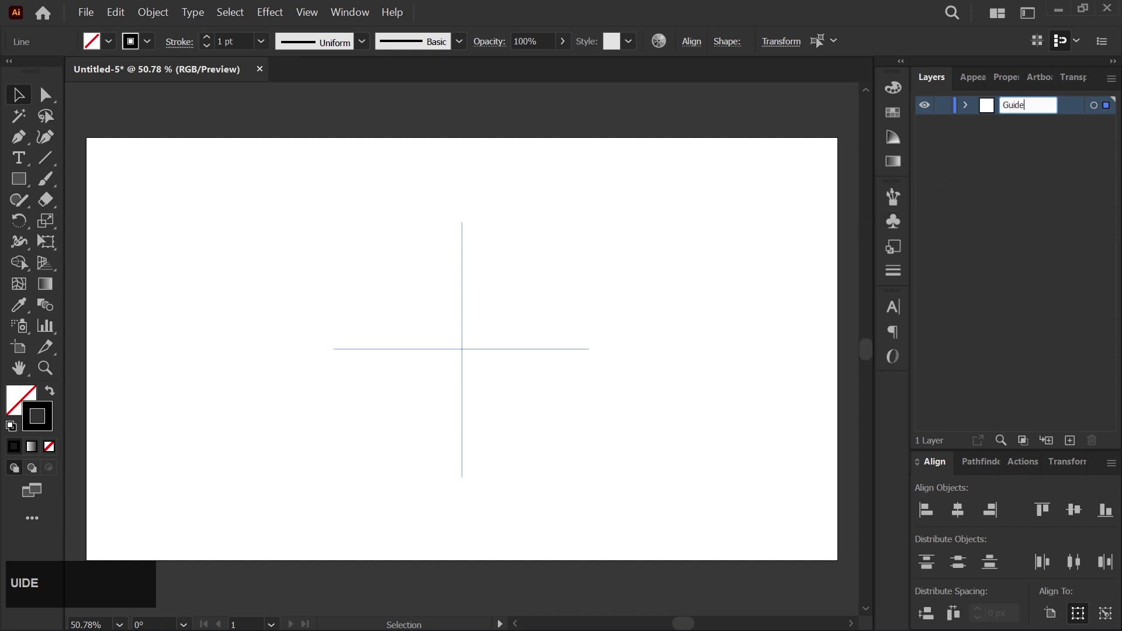
pyautogui.write('s')
pyautogui.click(973, 150)
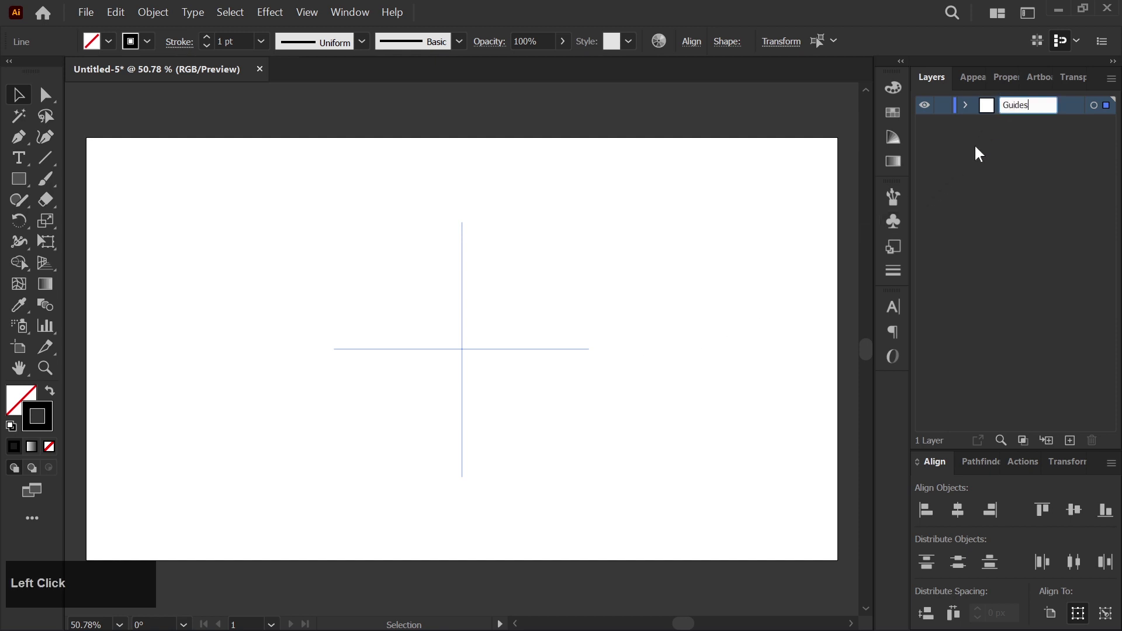
pyautogui.click(943, 106)
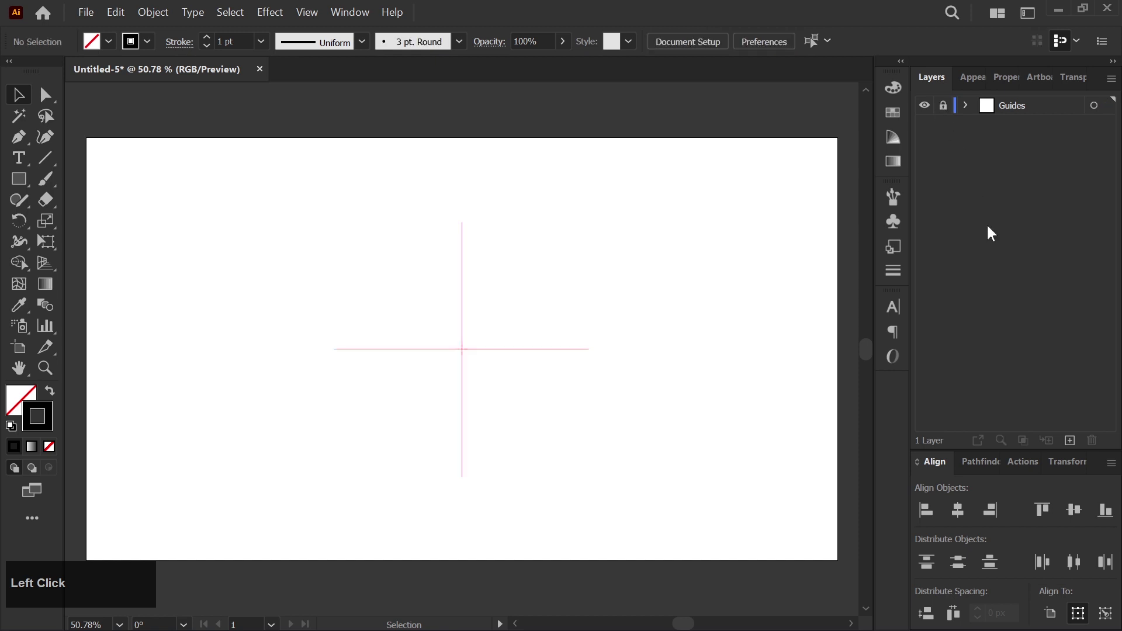
# Step: On a new layer, draw a long horizontal line along the horizontal guide, from just left of its centre past the artboard's left edge
pyautogui.click(1069, 441)
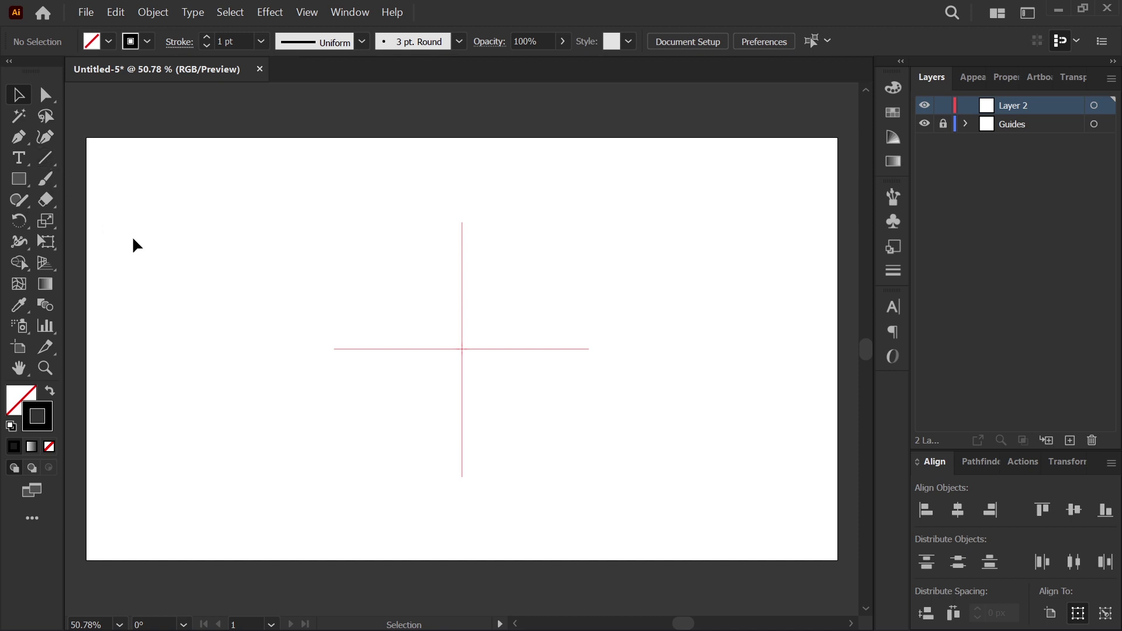
pyautogui.moveTo(133, 239); pyautogui.dragTo(249, 242)
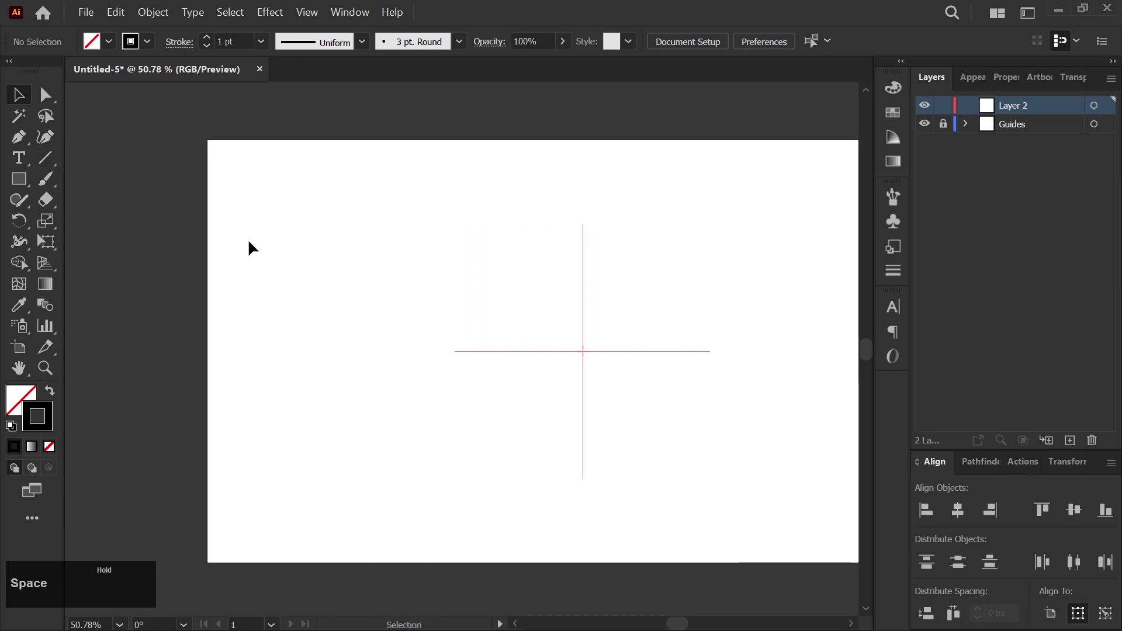
pyautogui.click(46, 159)
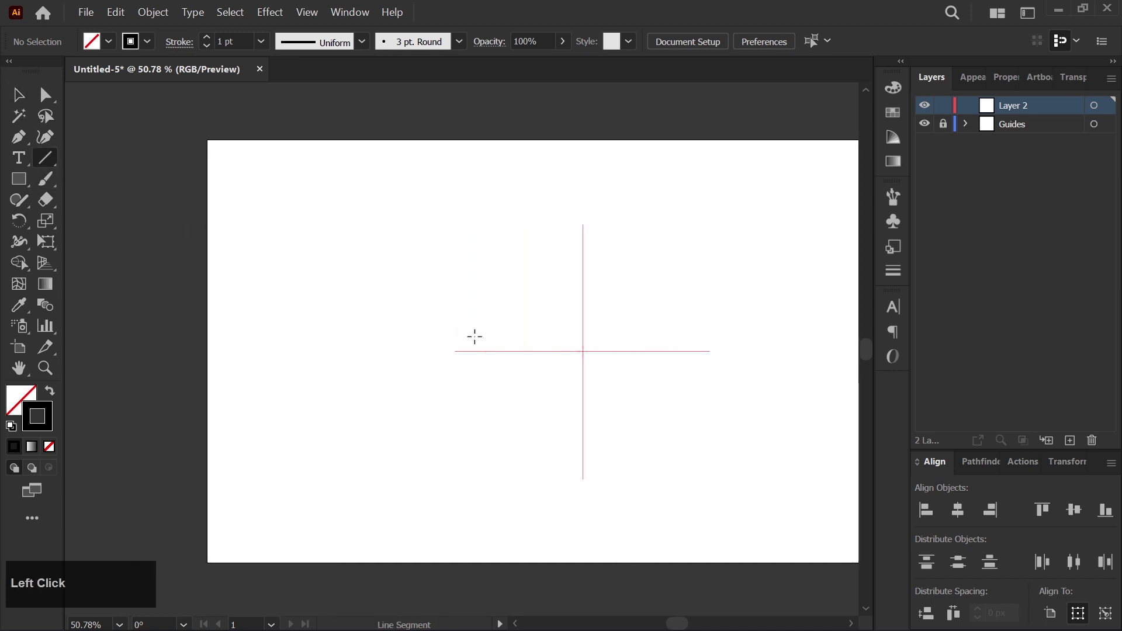
pyautogui.moveTo(523, 351)
pyautogui.mouseDown()
pyautogui.moveTo(283, 339)
pyautogui.moveTo(113, 307)
pyautogui.moveTo(112, 327)
pyautogui.moveTo(128, 338)
pyautogui.mouseUp()
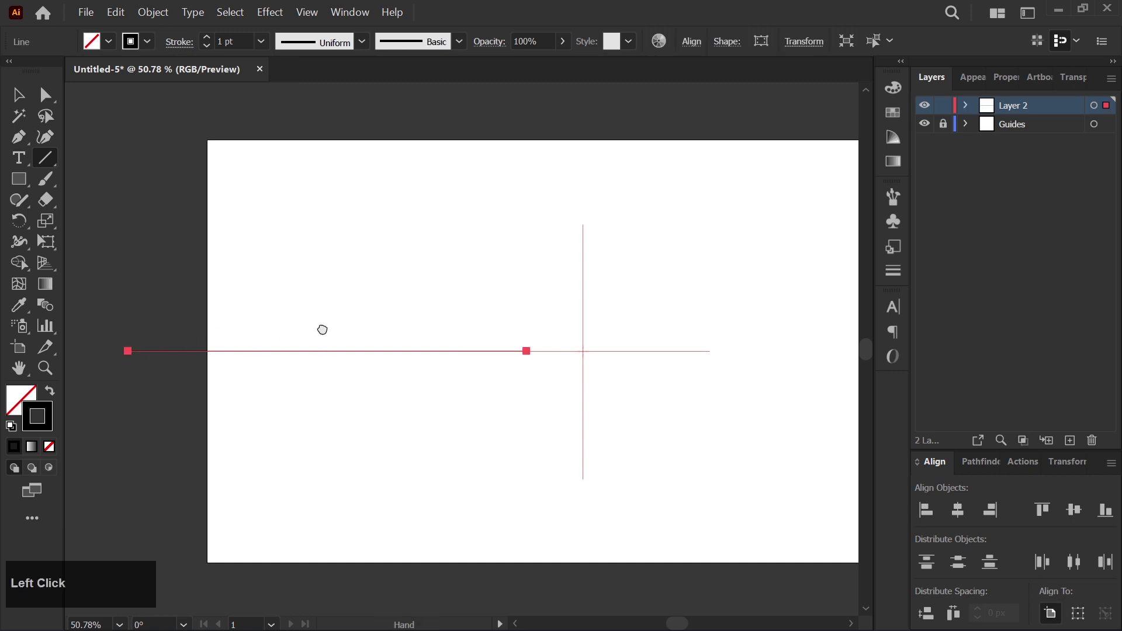
# Step: Give the line a 160 pt stroke with the triangular width profile and turn it so the tip points at the guide centre
pyautogui.press('space')
pyautogui.moveTo(321, 328); pyautogui.dragTo(296, 326)
pyautogui.moveTo(209, 38); pyautogui.dragTo(209, 36)
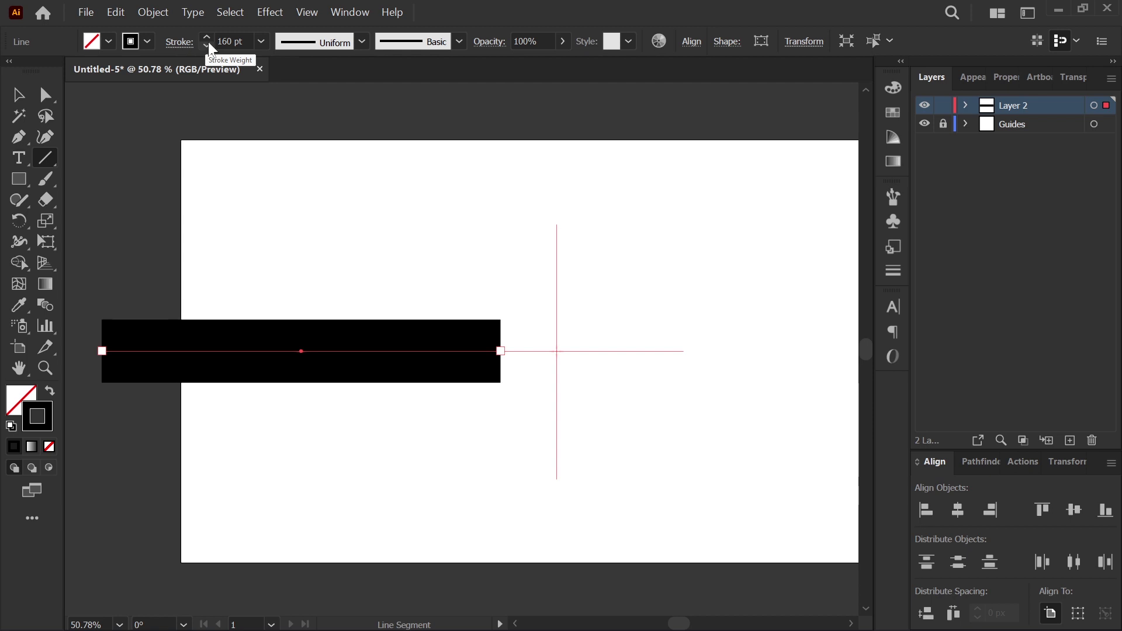
pyautogui.click(363, 41)
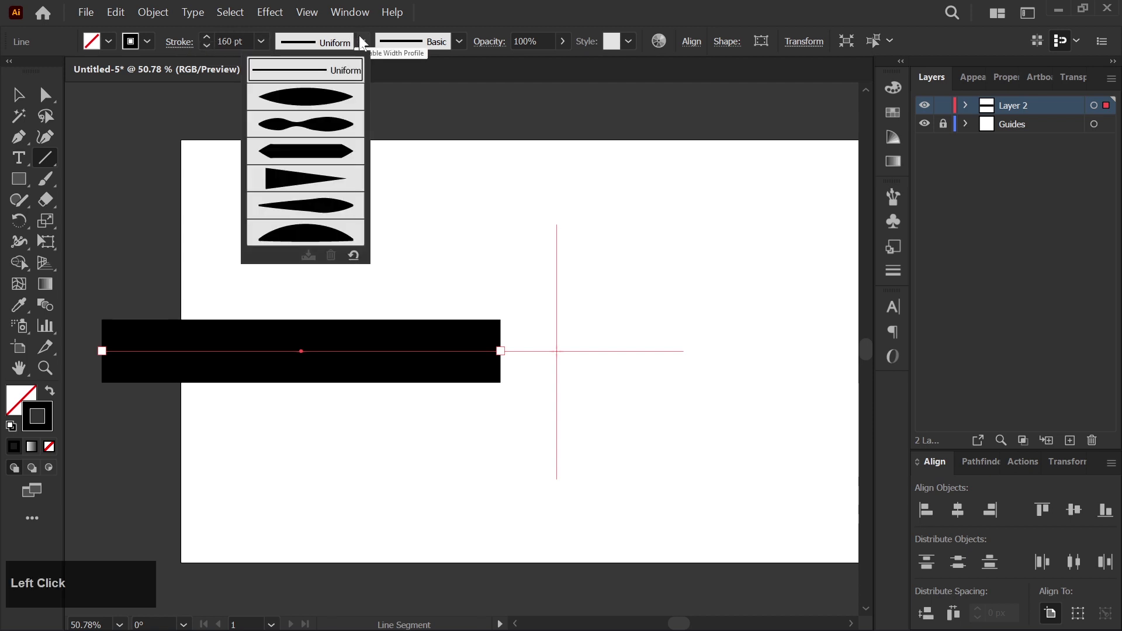
pyautogui.click(324, 180)
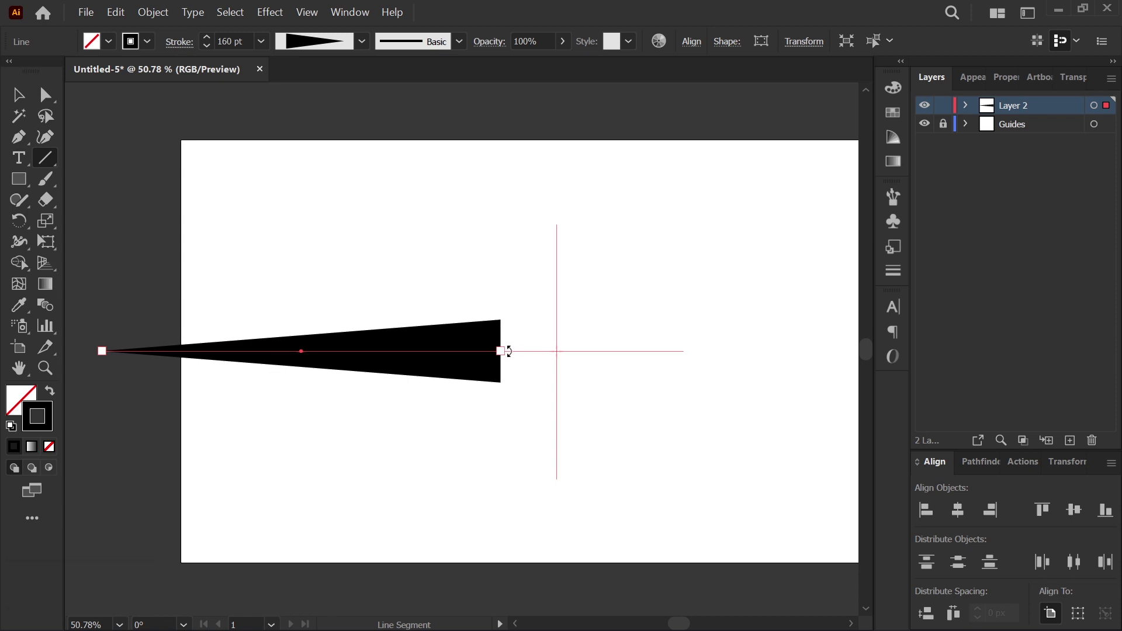
pyautogui.moveTo(500, 351); pyautogui.dragTo(217, 356)
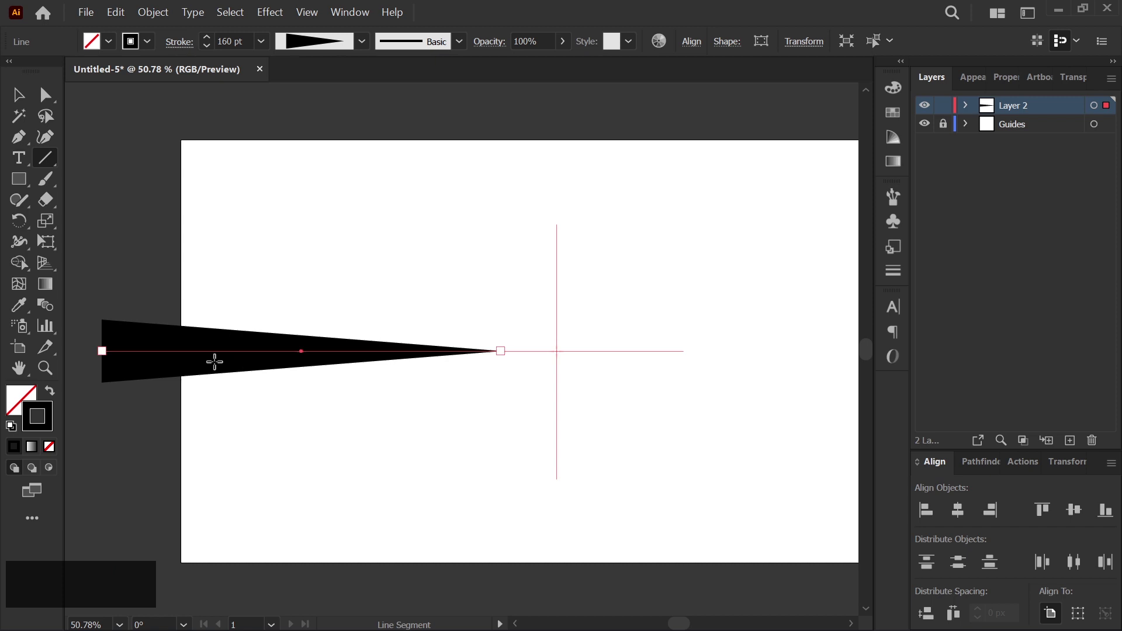
# Step: Apply a Zig Zag effect to the tapered line with 20 px absolute size, 7 ridges per segment and smooth points
pyautogui.click(271, 14)
pyautogui.moveTo(295, 110)
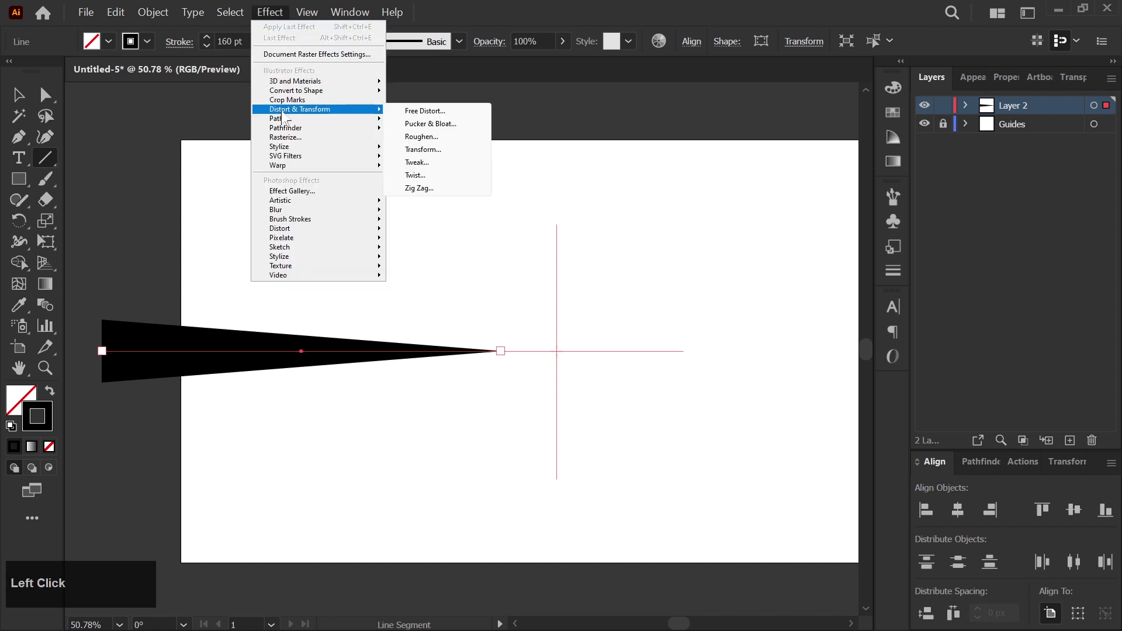
pyautogui.click(418, 187)
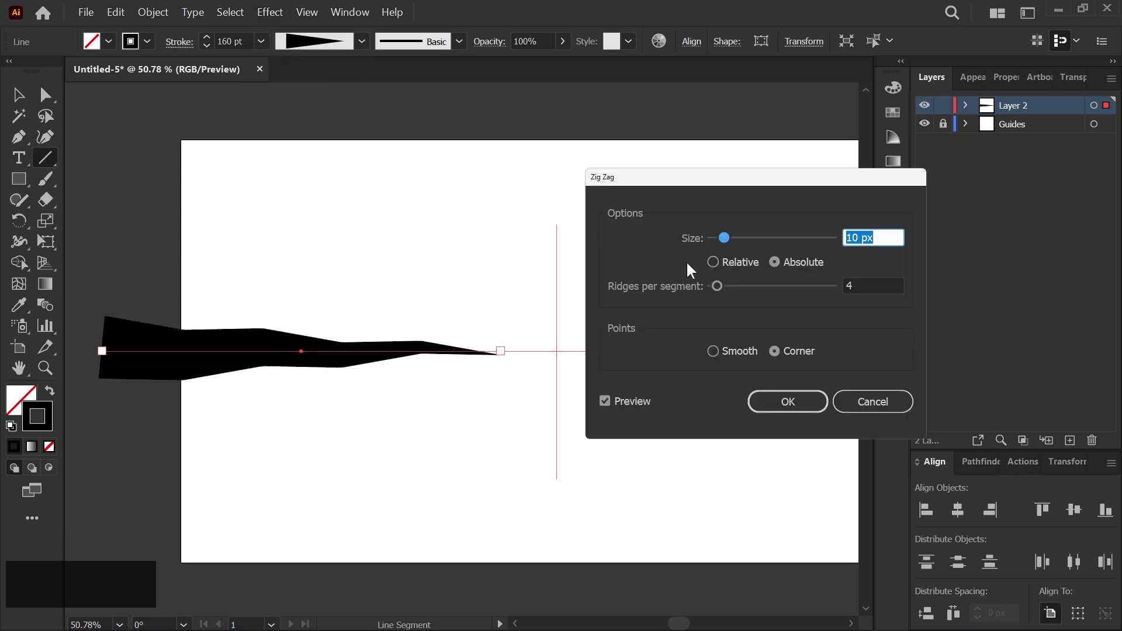
pyautogui.moveTo(717, 285); pyautogui.dragTo(722, 279)
pyautogui.click(715, 261)
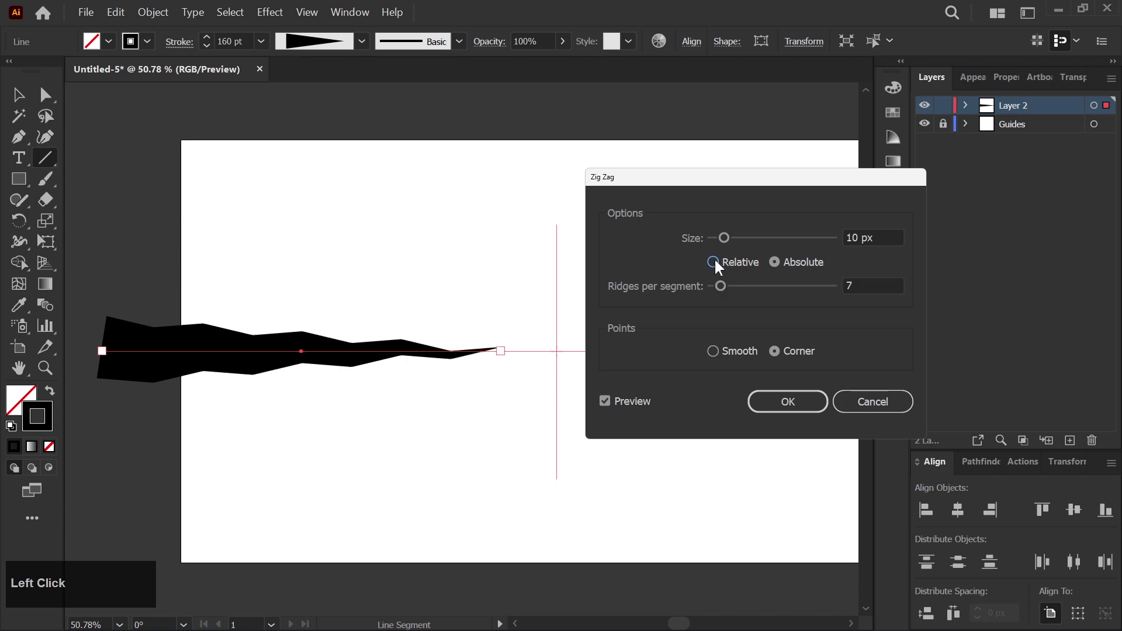
pyautogui.click(775, 263)
pyautogui.moveTo(725, 237); pyautogui.dragTo(743, 237)
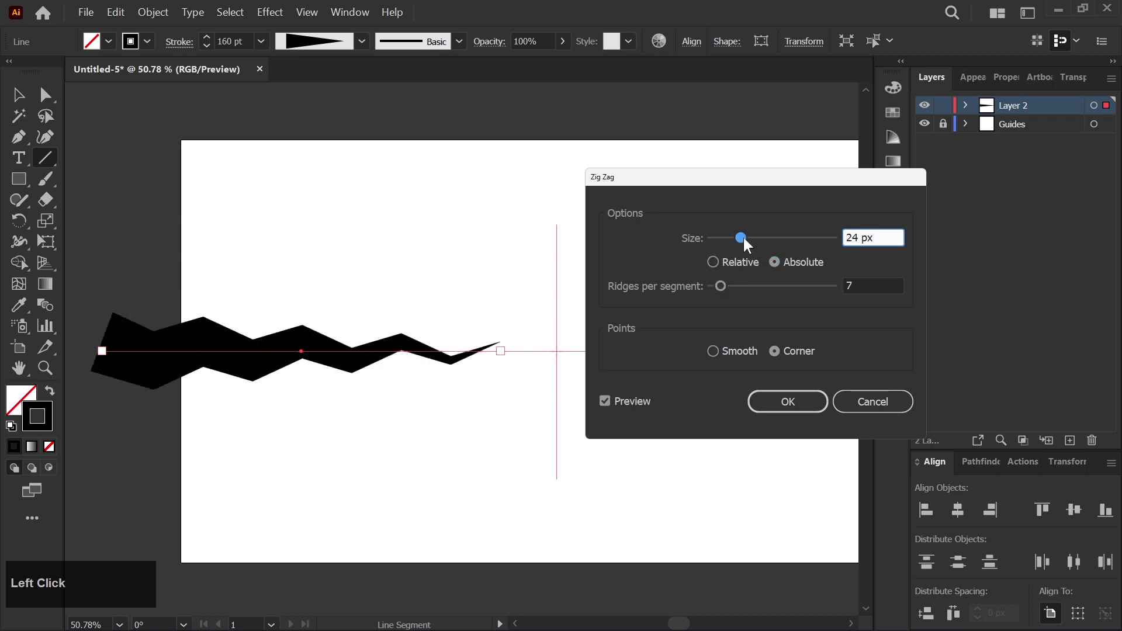
pyautogui.click(716, 355)
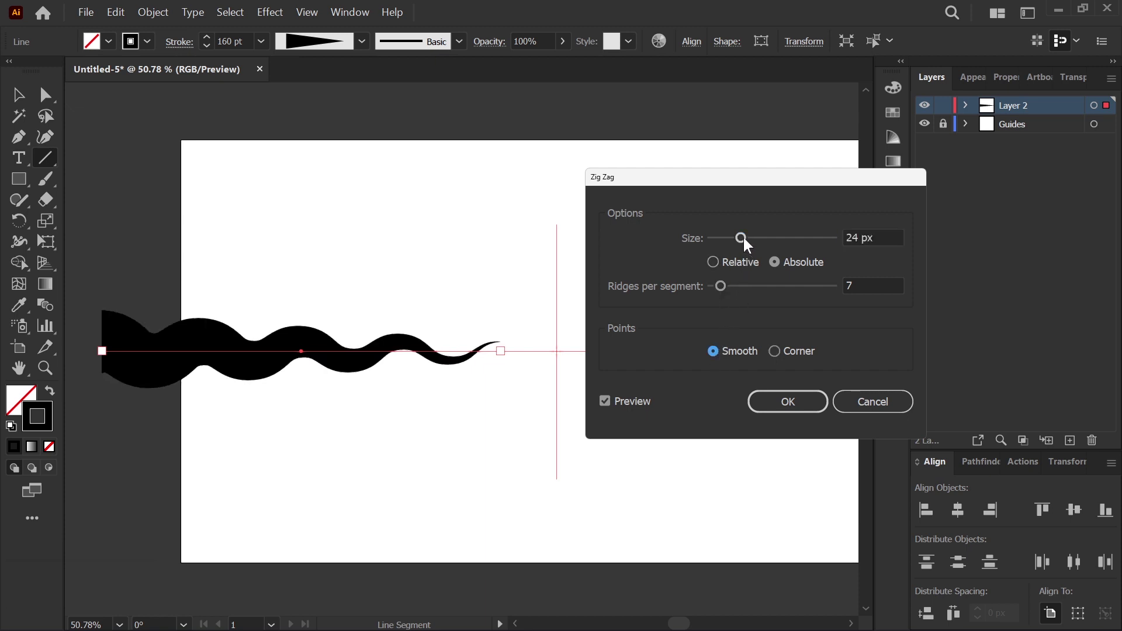
pyautogui.moveTo(743, 237); pyautogui.dragTo(736, 236)
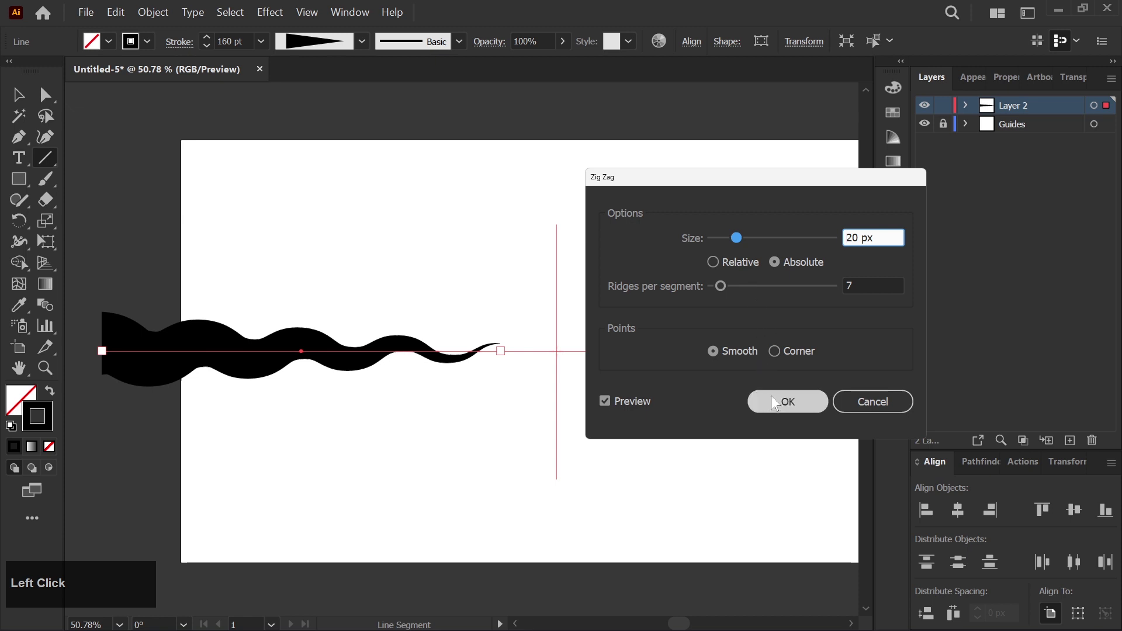
pyautogui.click(777, 409)
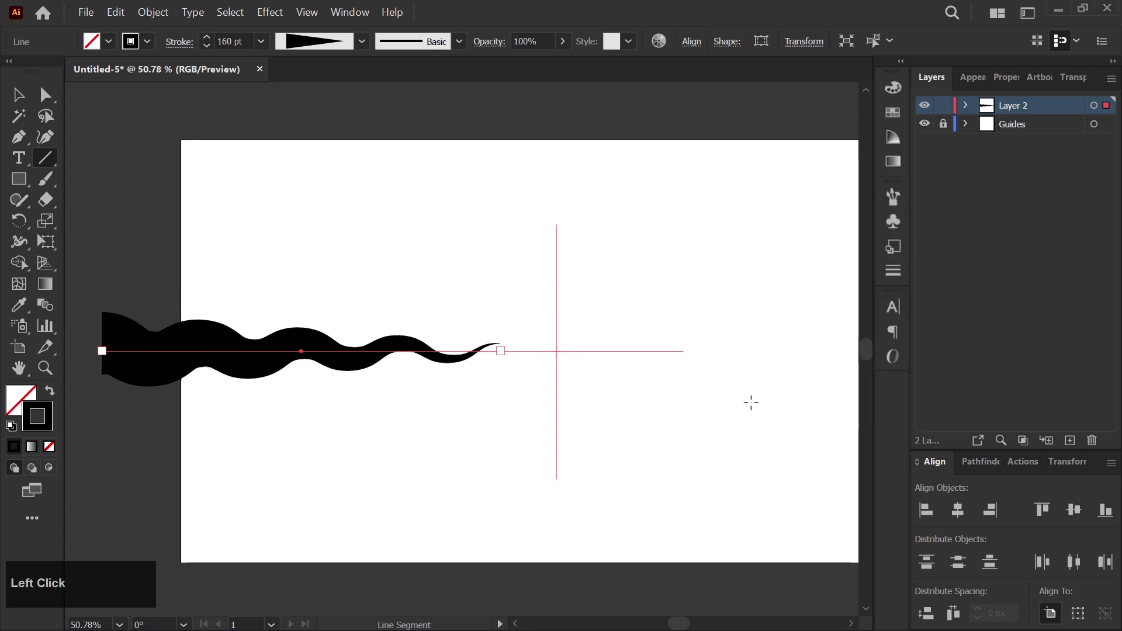
# Step: Create a copy of the wavy ray rotated by 360/18 degrees around the intersection of the guides
pyautogui.press('space')
pyautogui.moveTo(544, 399); pyautogui.dragTo(490, 394)
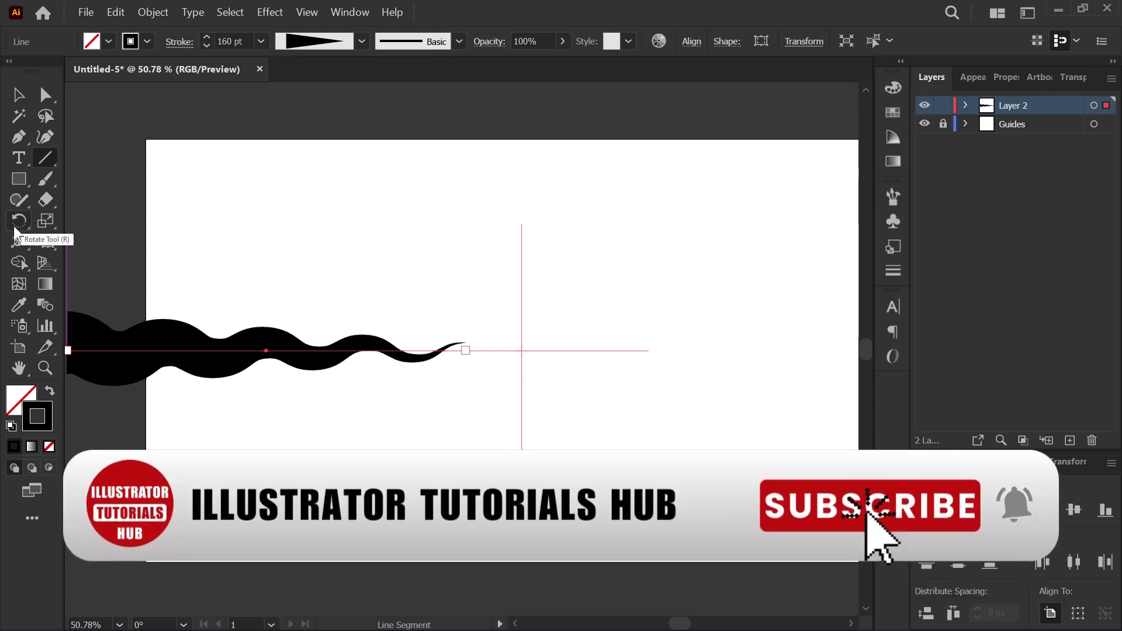
pyautogui.click(17, 226)
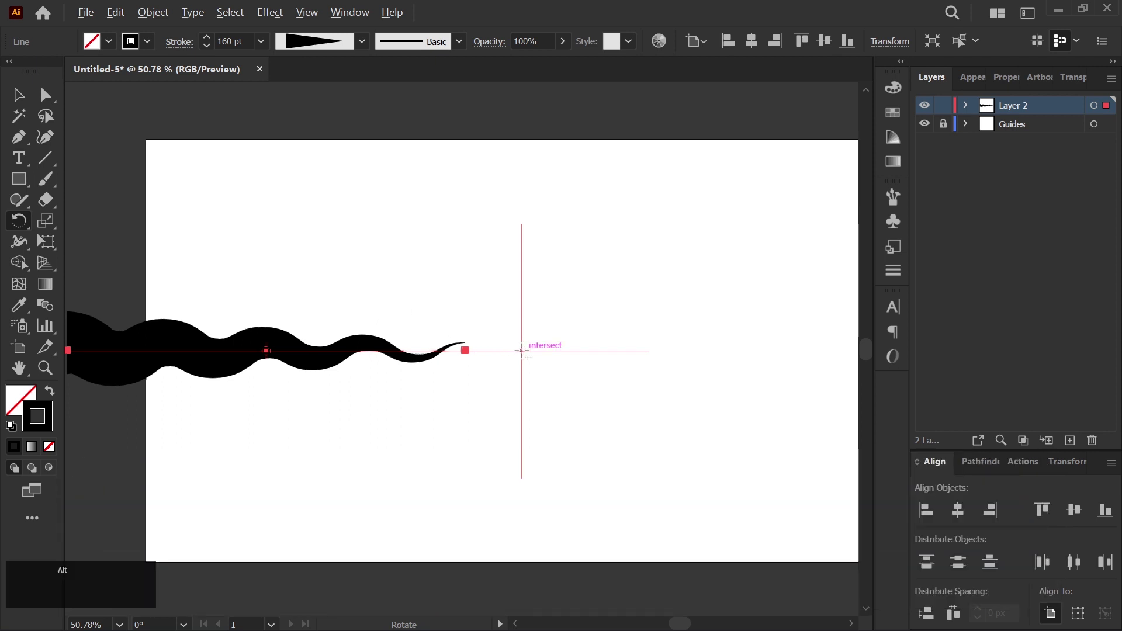
pyautogui.keyDown('alt'); pyautogui.click(521, 350); pyautogui.keyUp('alt')
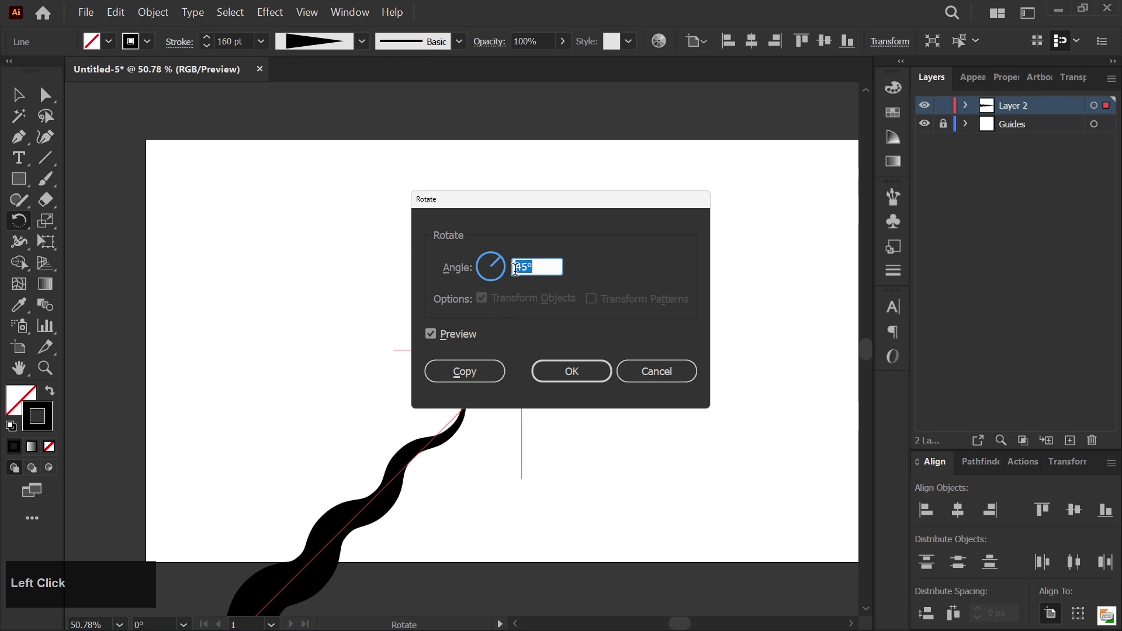
pyautogui.write('3')
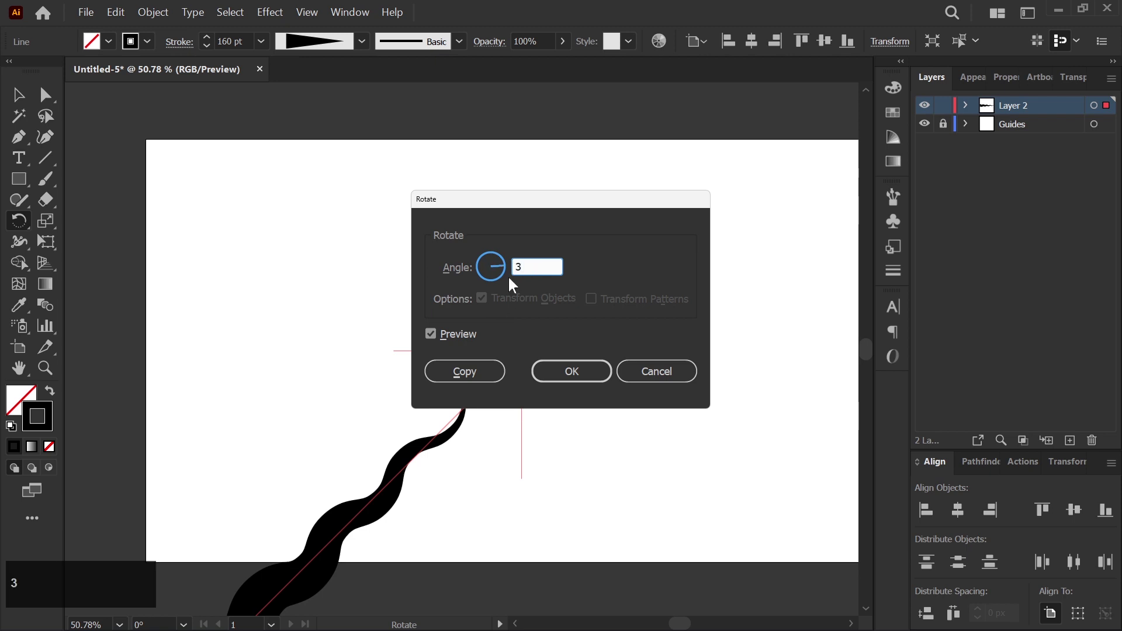
pyautogui.write('60/18')
pyautogui.click(465, 370)
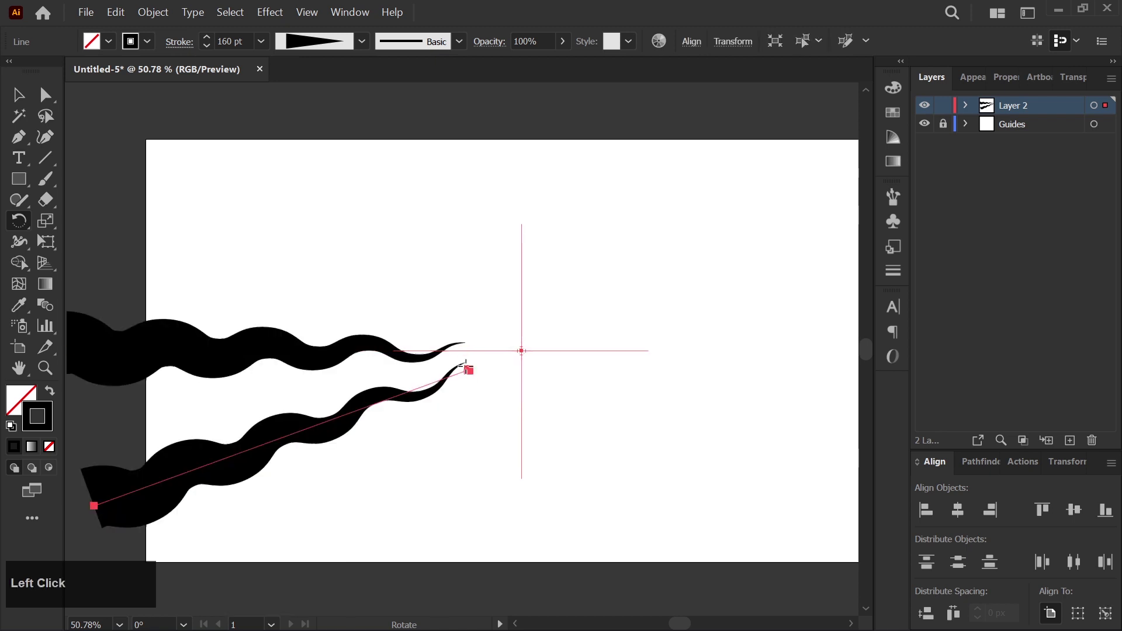
# Step: Repeat the rotated copy of the wavy ray until 18 rays form a full circle around the guide centre
pyautogui.hotkey('ctrl', 'd')
pyautogui.hotkey('ctrl', 'd')
pyautogui.hotkey('ctrl', 'd')
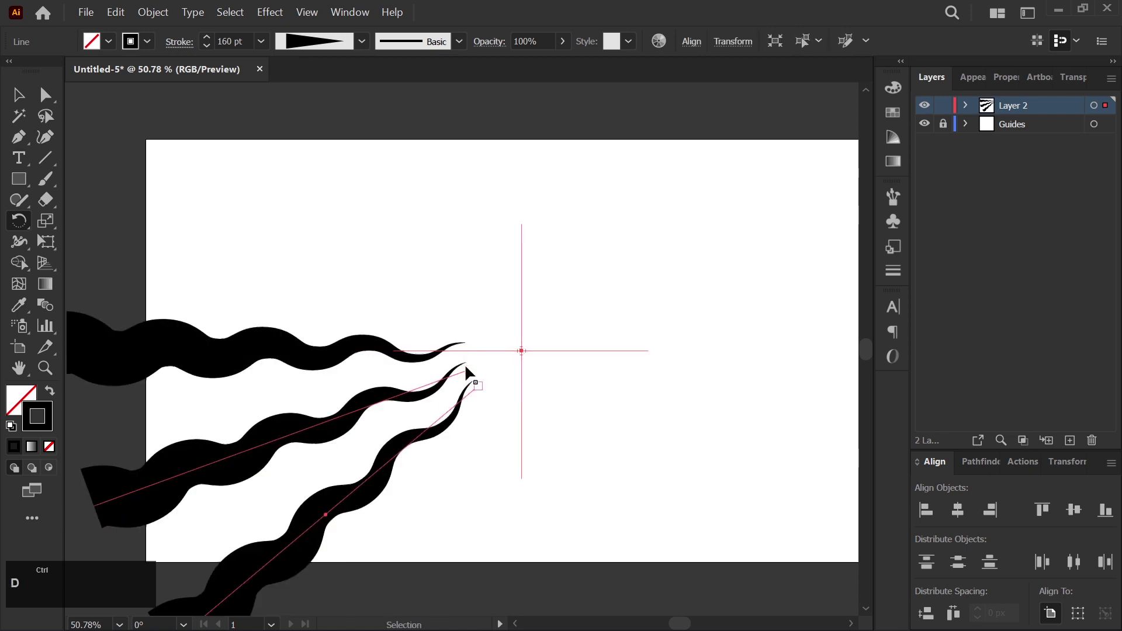
pyautogui.hotkey('ctrl', 'd')
pyautogui.hotkey('ctrl', 'd')
pyautogui.hotkey('ctrl', 'd')
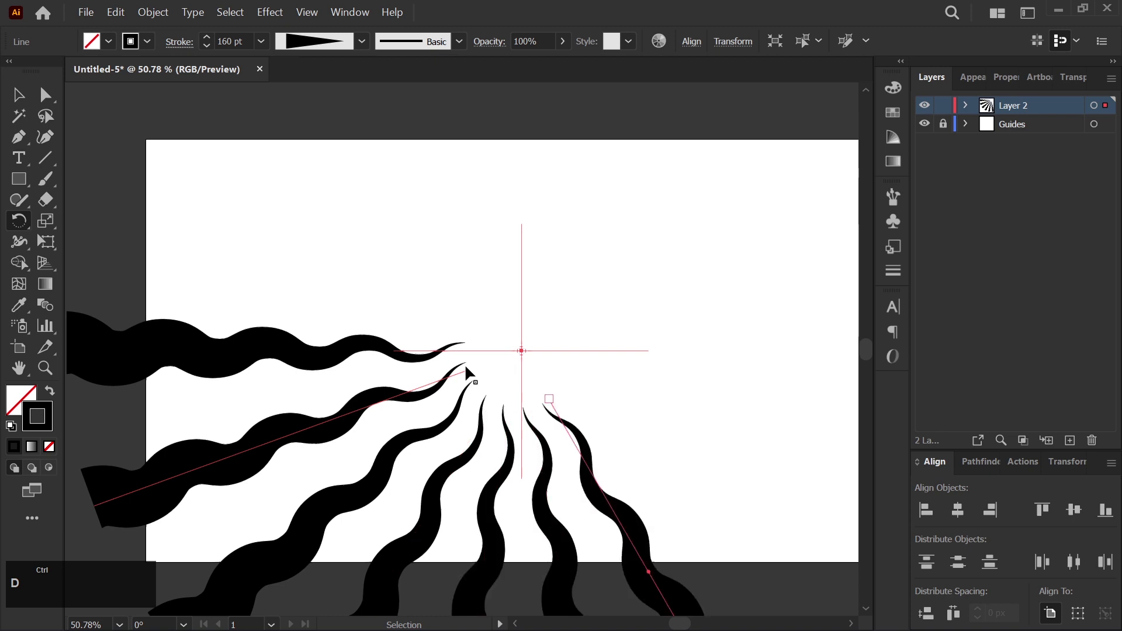
pyautogui.hotkey('ctrl', 'd')
pyautogui.hotkey('ctrl', 'd')
pyautogui.hotkey('ctrl', 'd')
pyautogui.hotkey('ctrl', 'd')
pyautogui.hotkey('ctrl', 'd')
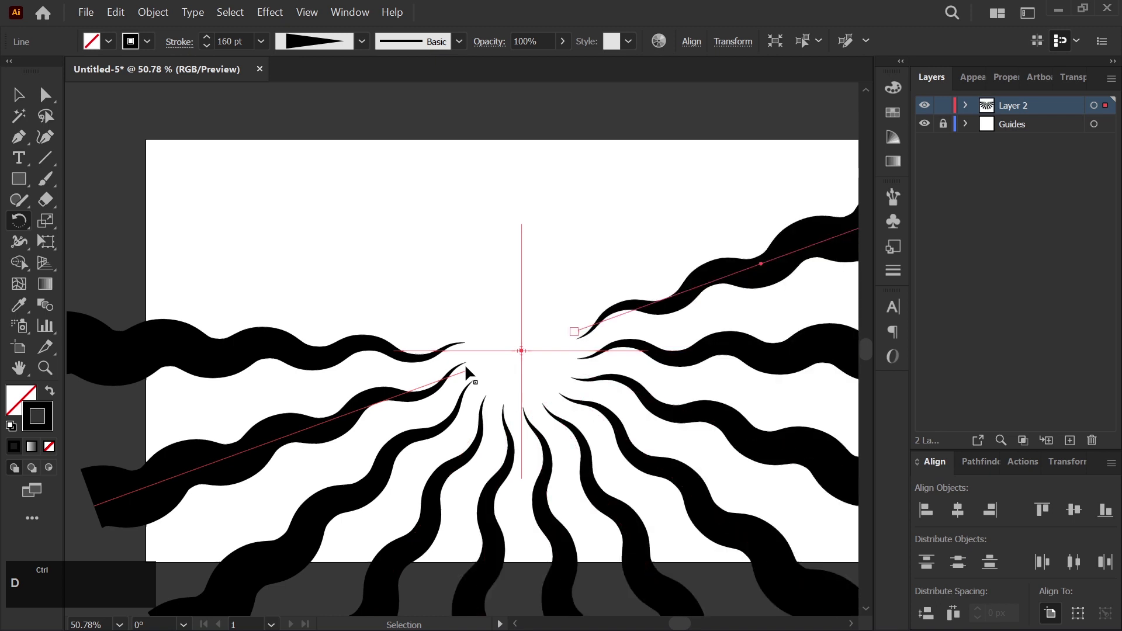
pyautogui.hotkey('ctrl', 'd')
pyautogui.hotkey('ctrl', 'd')
pyautogui.hotkey('ctrl', 'd')
pyautogui.hotkey('ctrl', 'd')
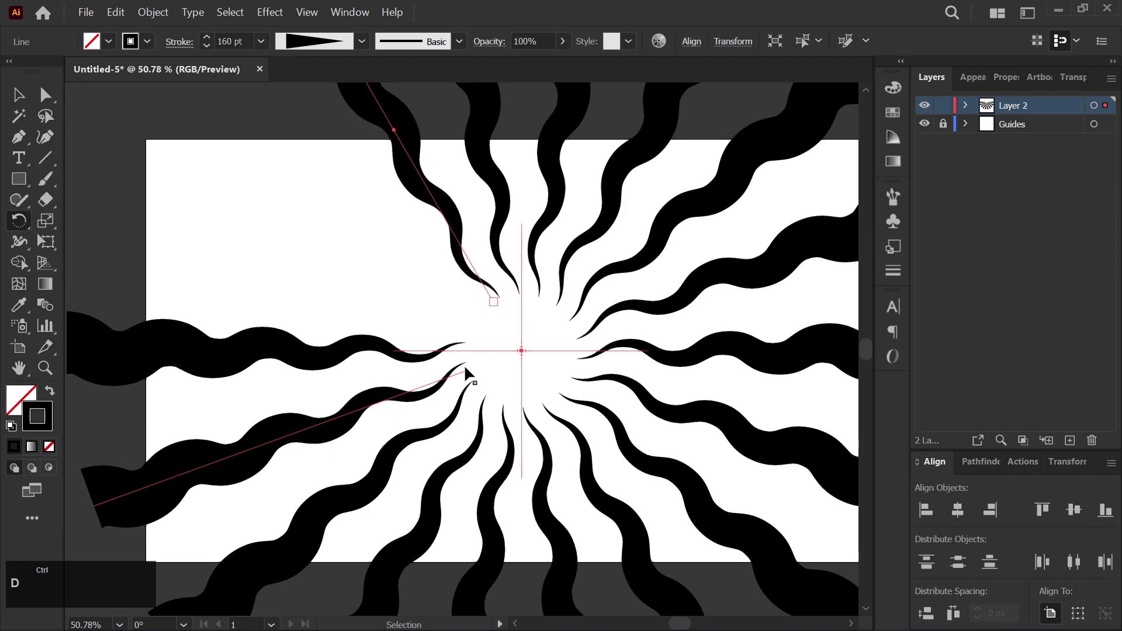
pyautogui.hotkey('ctrl', 'd')
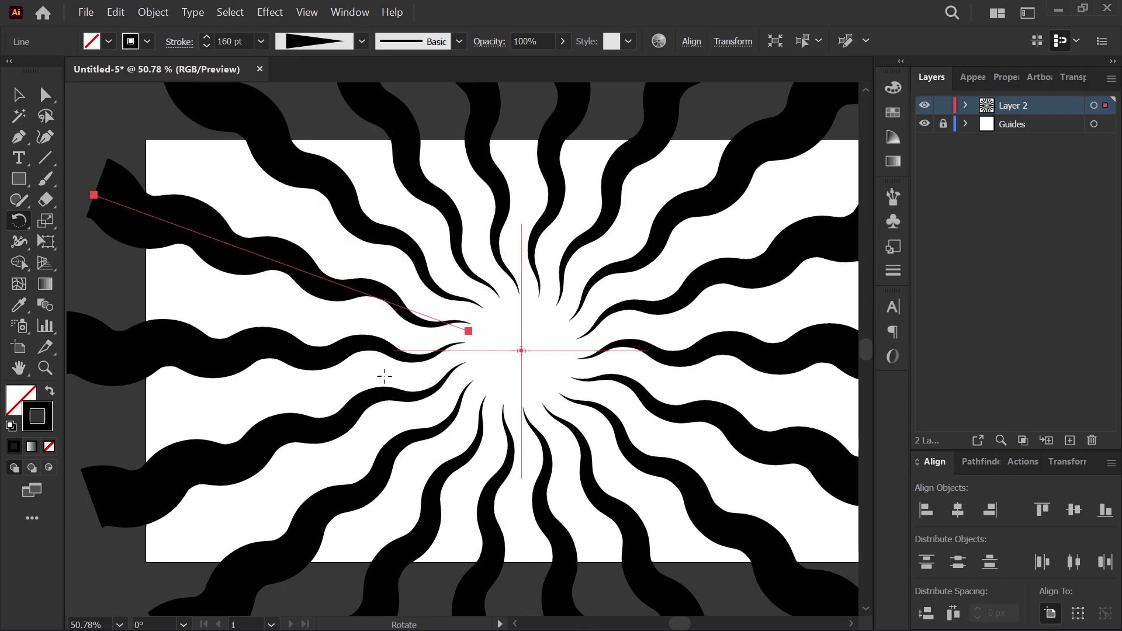
# Step: Select all rays by their matching fill and stroke, and set their stroke colour to #f26a8e
pyautogui.click(45, 367)
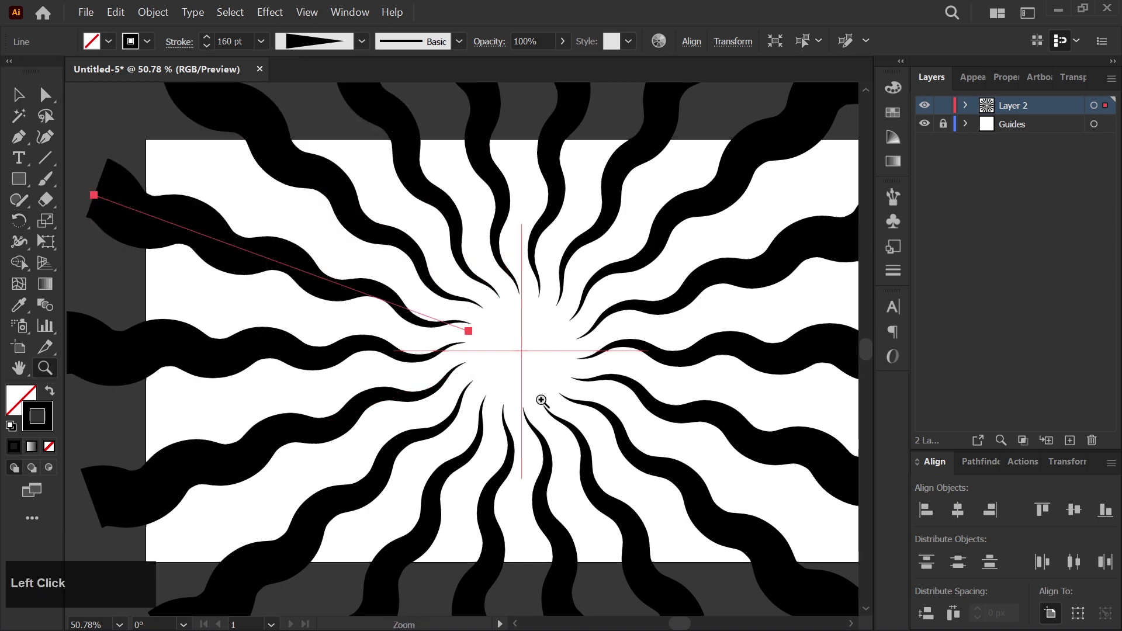
pyautogui.moveTo(540, 396); pyautogui.dragTo(388, 317)
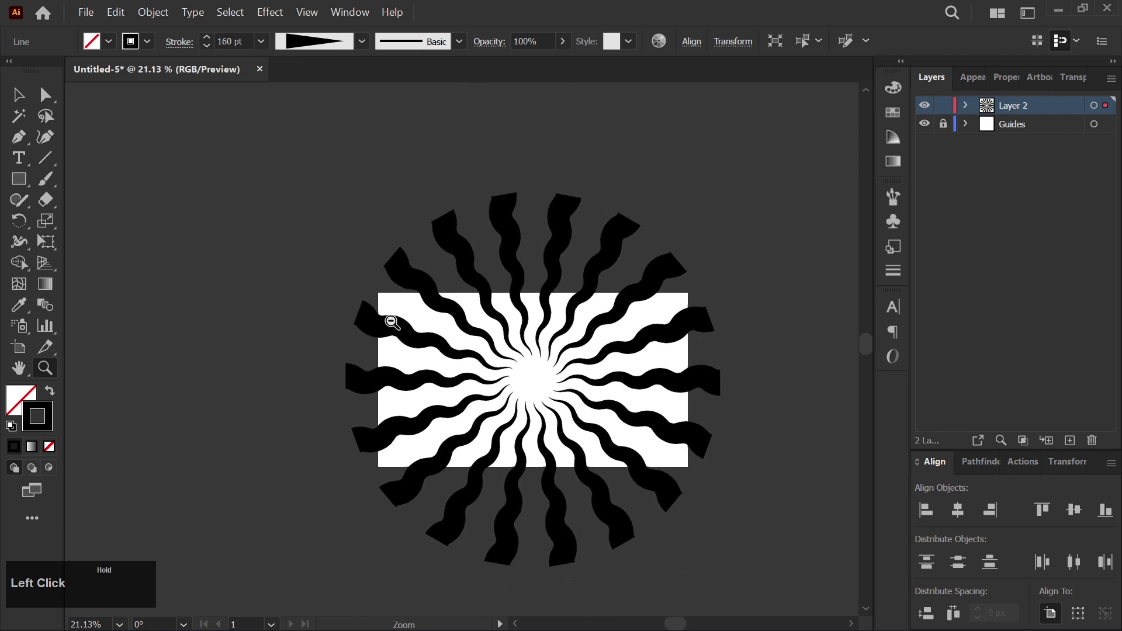
pyautogui.moveTo(551, 371); pyautogui.dragTo(367, 324)
pyautogui.click(22, 99)
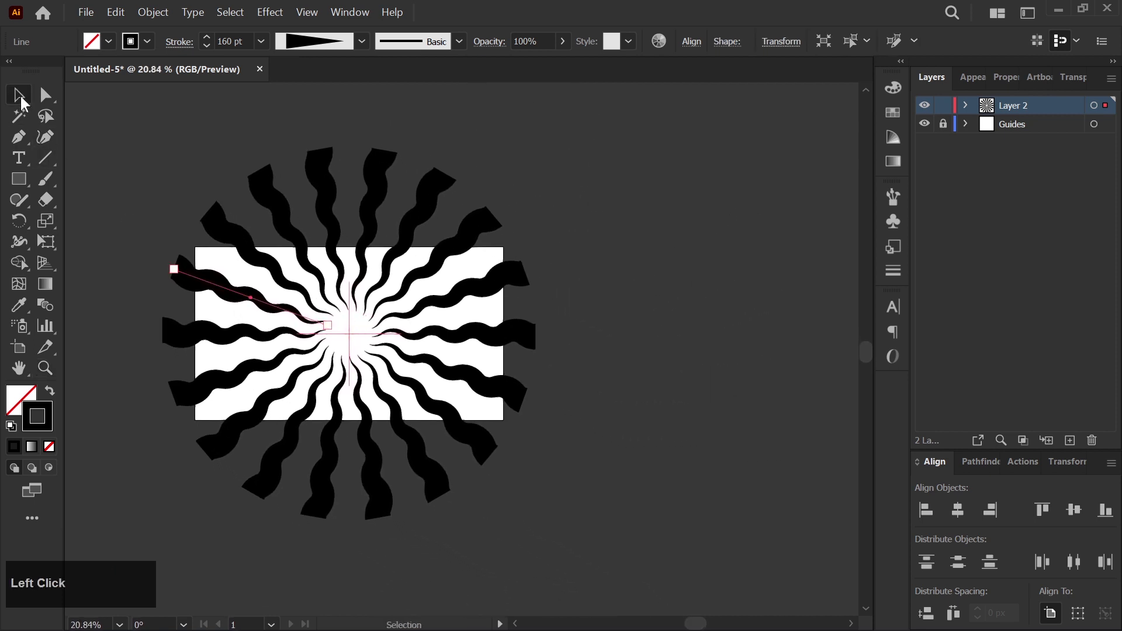
pyautogui.moveTo(134, 313); pyautogui.dragTo(194, 351)
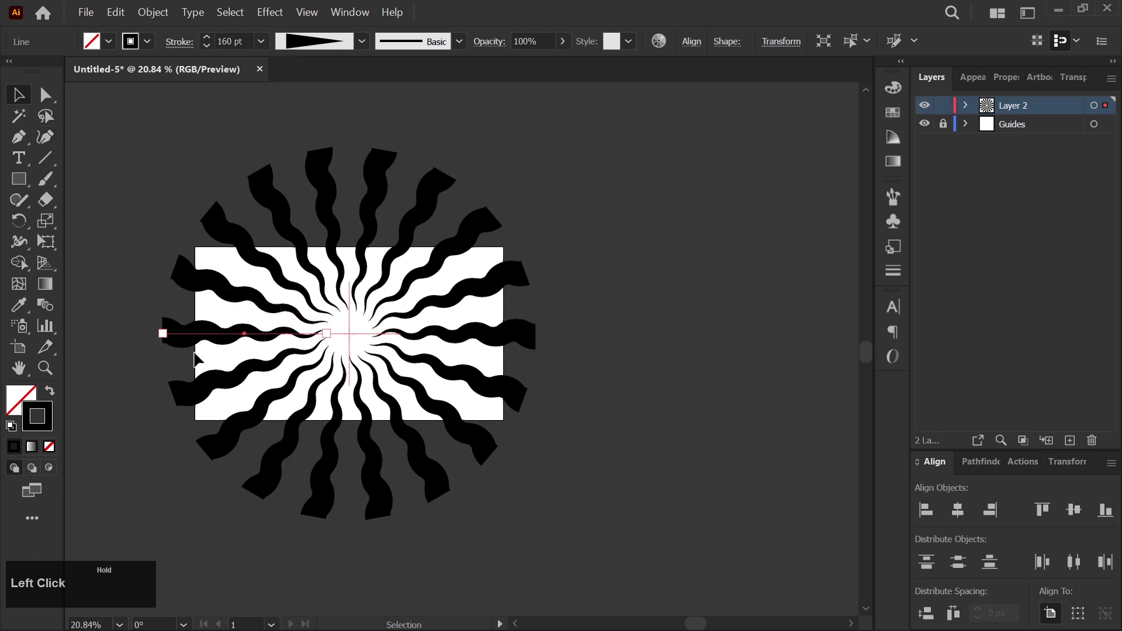
pyautogui.click(234, 15)
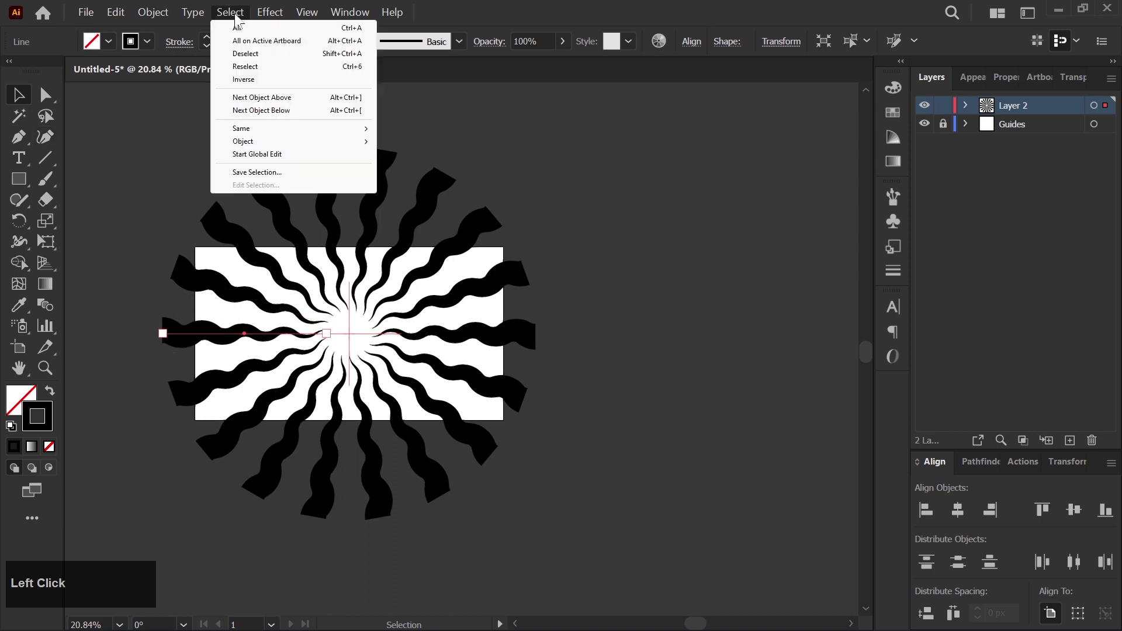
pyautogui.moveTo(238, 132)
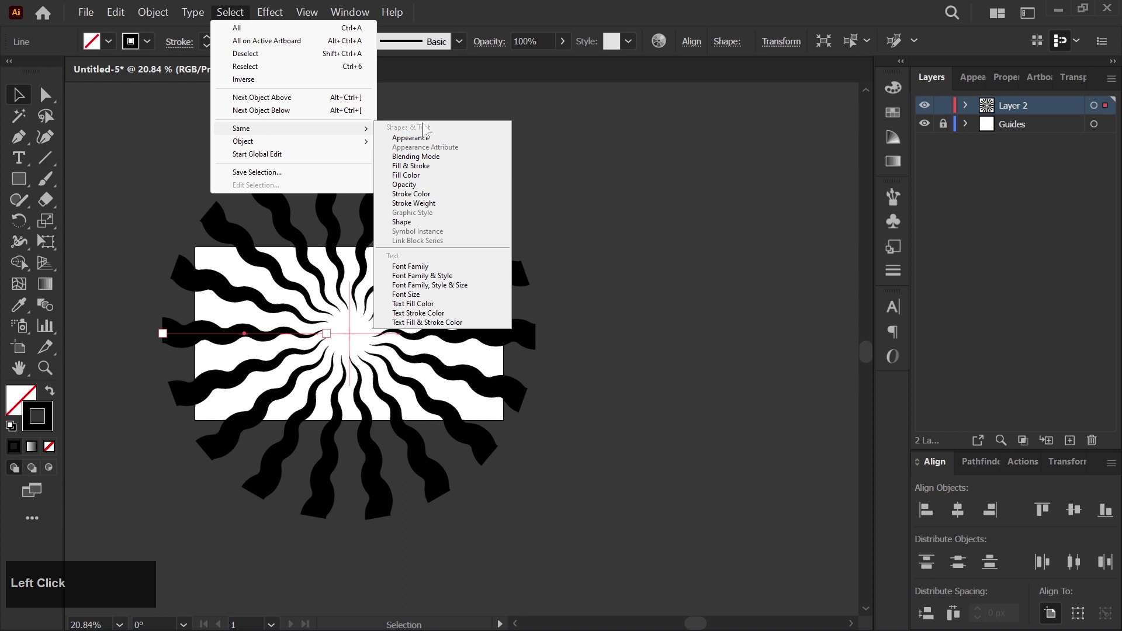
pyautogui.click(411, 165)
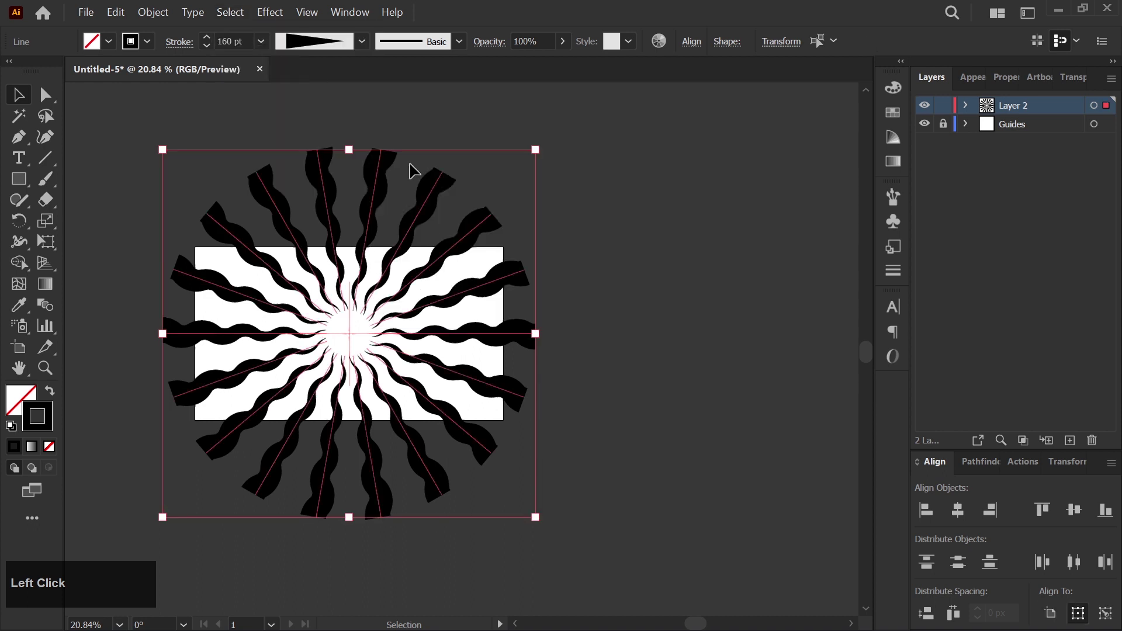
pyautogui.doubleClick(50, 417)
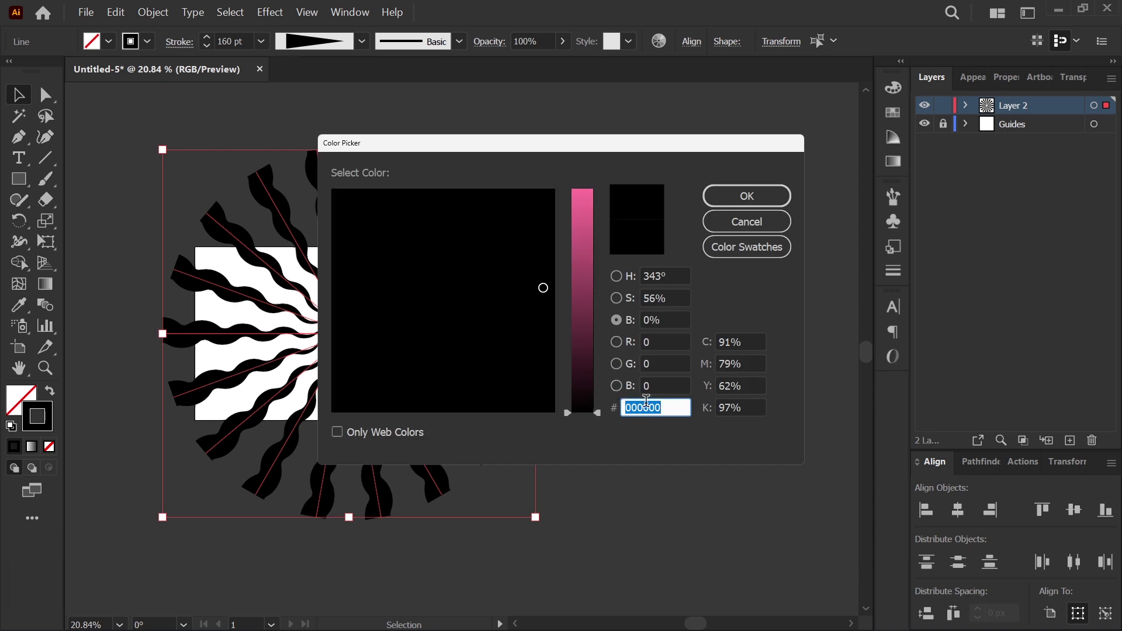
pyautogui.write('f26a8e')
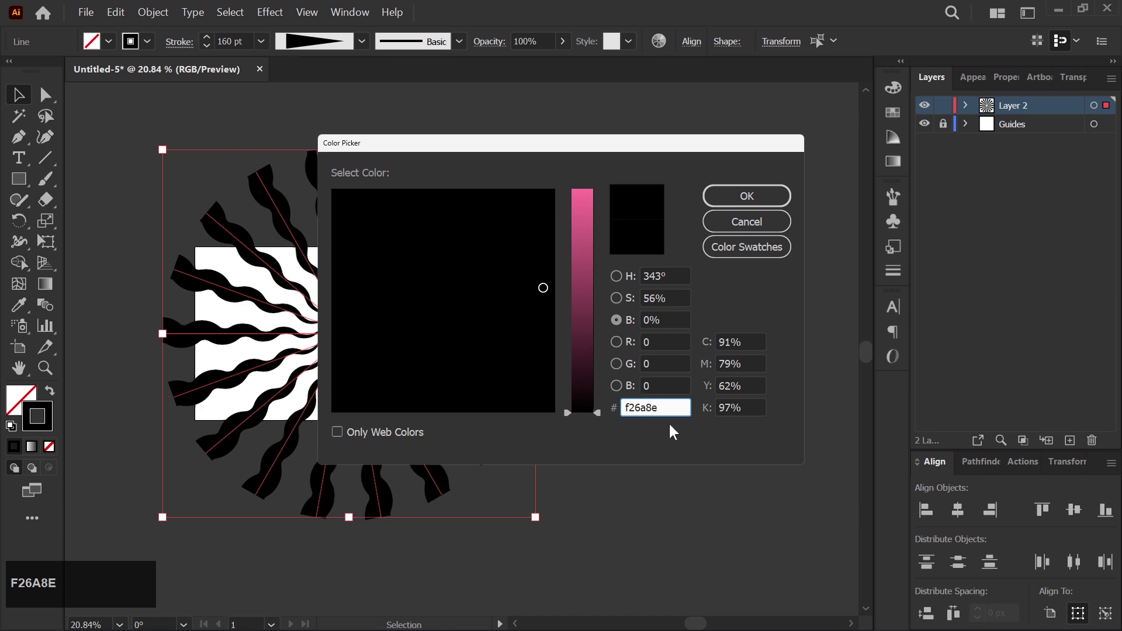
pyautogui.click(742, 198)
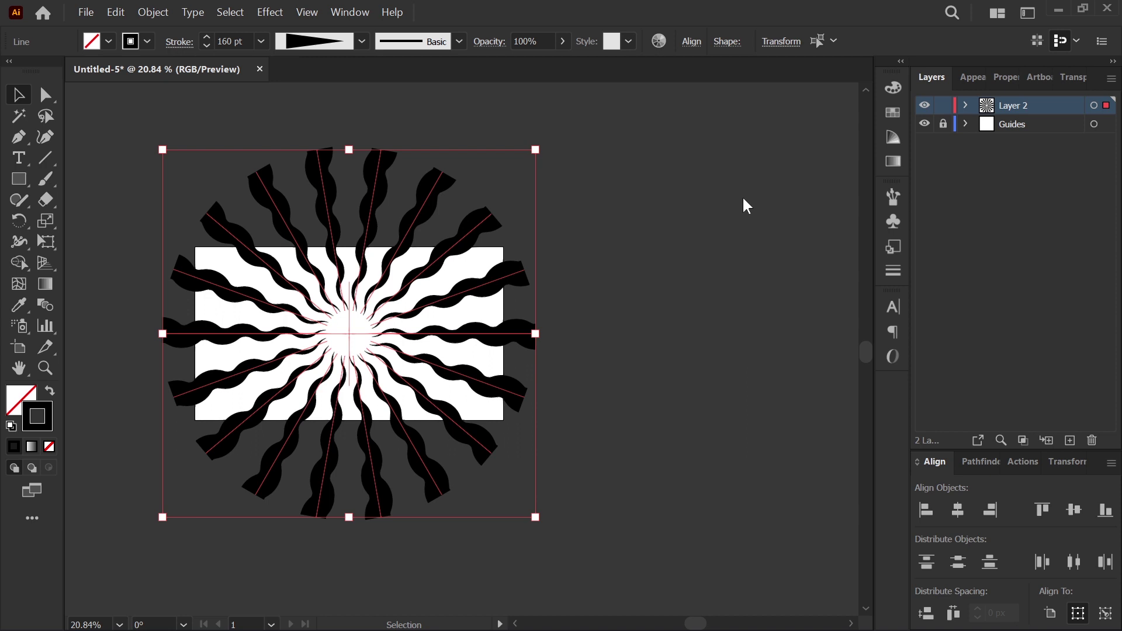
pyautogui.press('space')
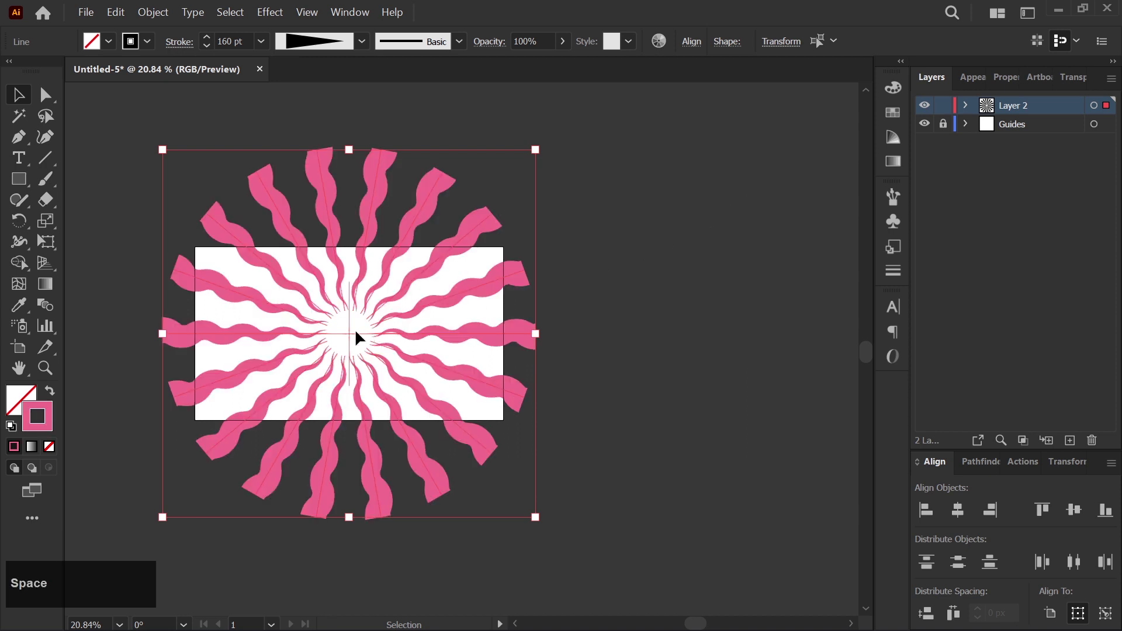
pyautogui.click(12, 98)
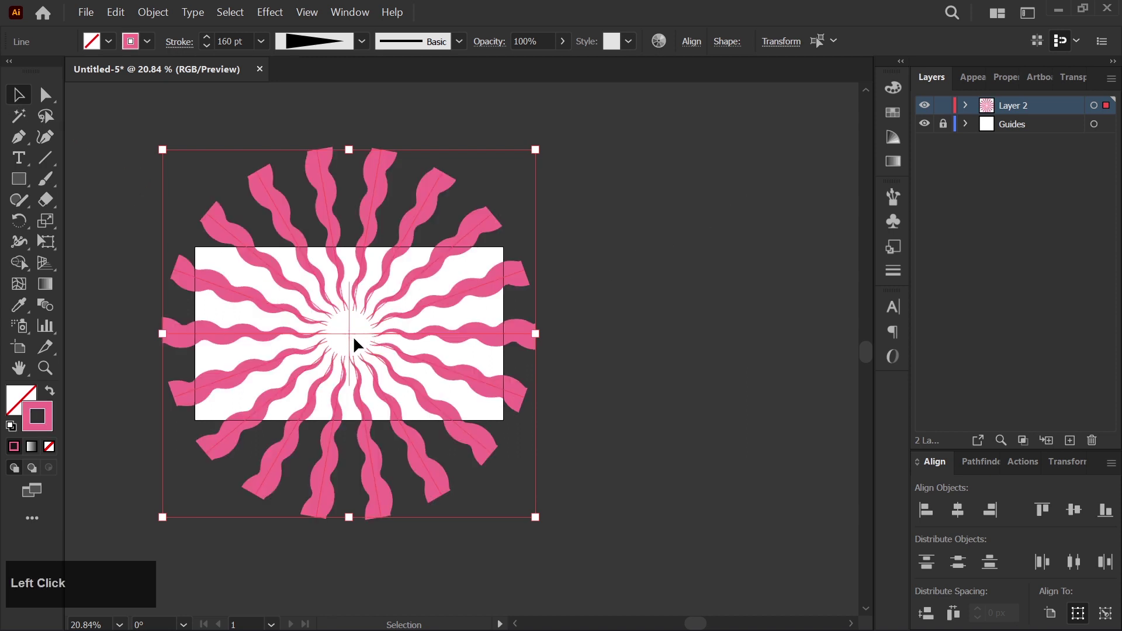
pyautogui.click(581, 233)
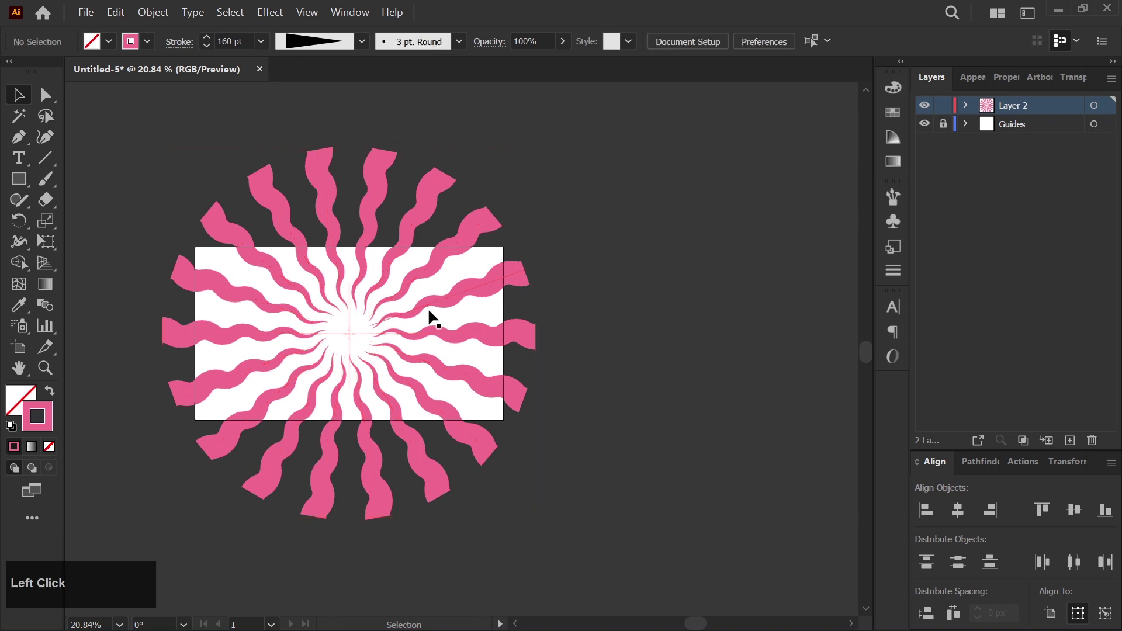
# Step: Create a rectangle 1920 px wide and 1080 px high over the rays
pyautogui.press('space')
pyautogui.moveTo(372, 325); pyautogui.dragTo(427, 323)
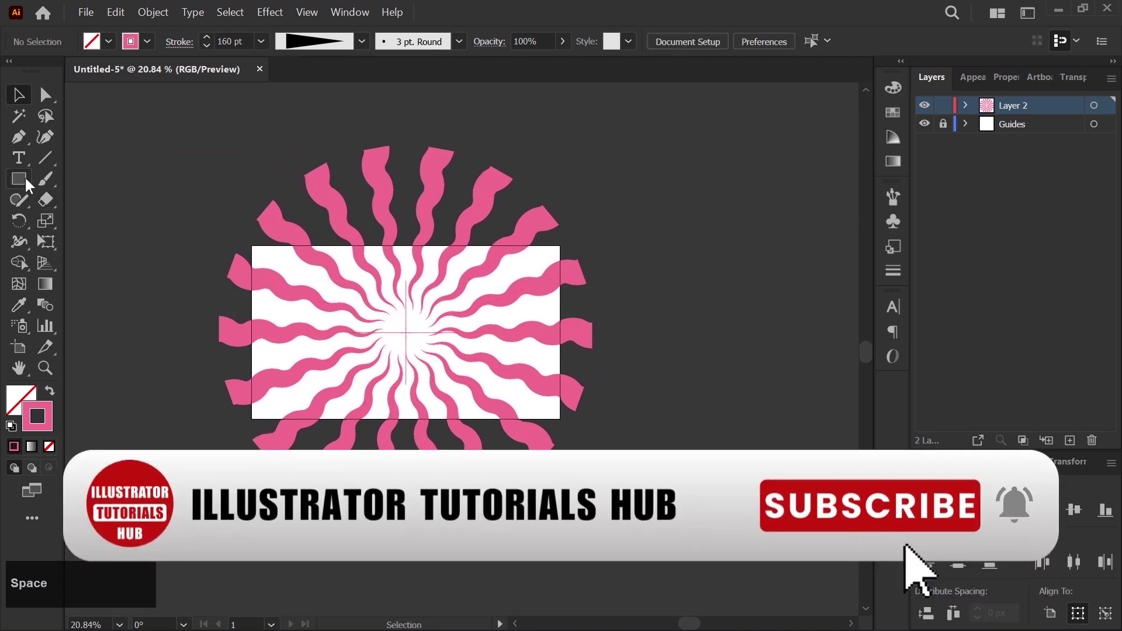
pyautogui.click(20, 180)
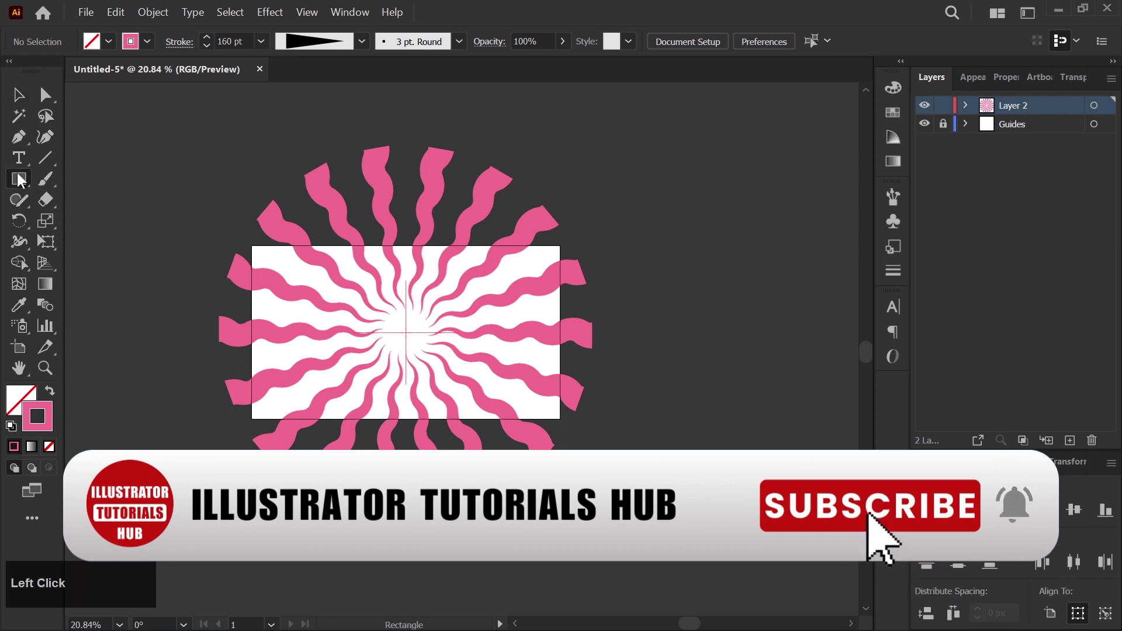
pyautogui.click(303, 263)
pyautogui.write('192')
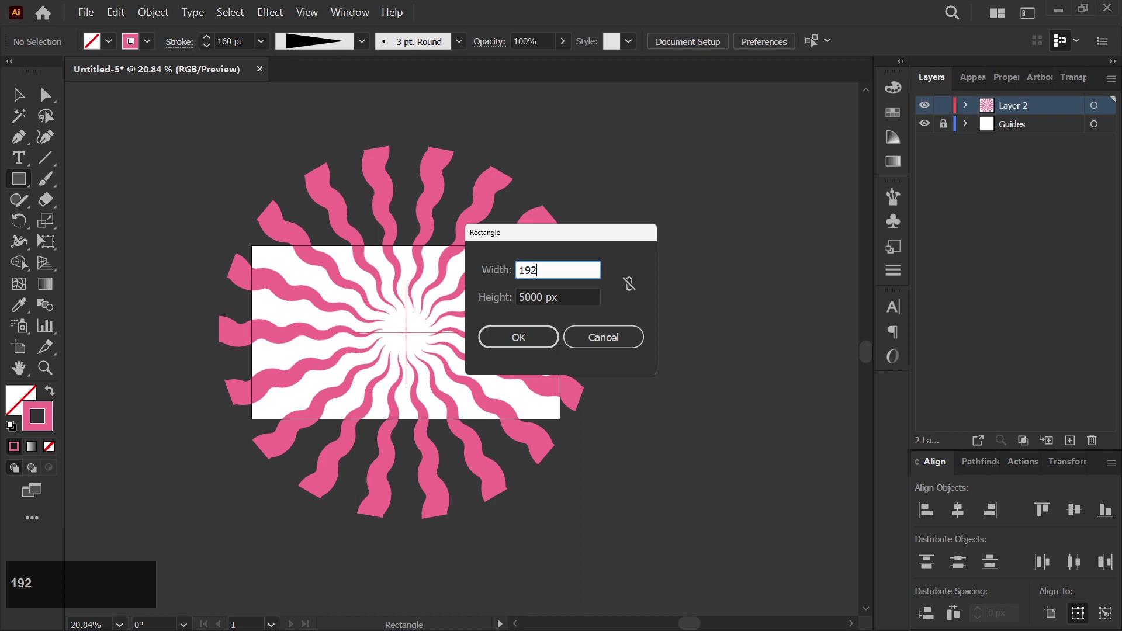
pyautogui.write('0')
pyautogui.press('Tab')
pyautogui.write('10')
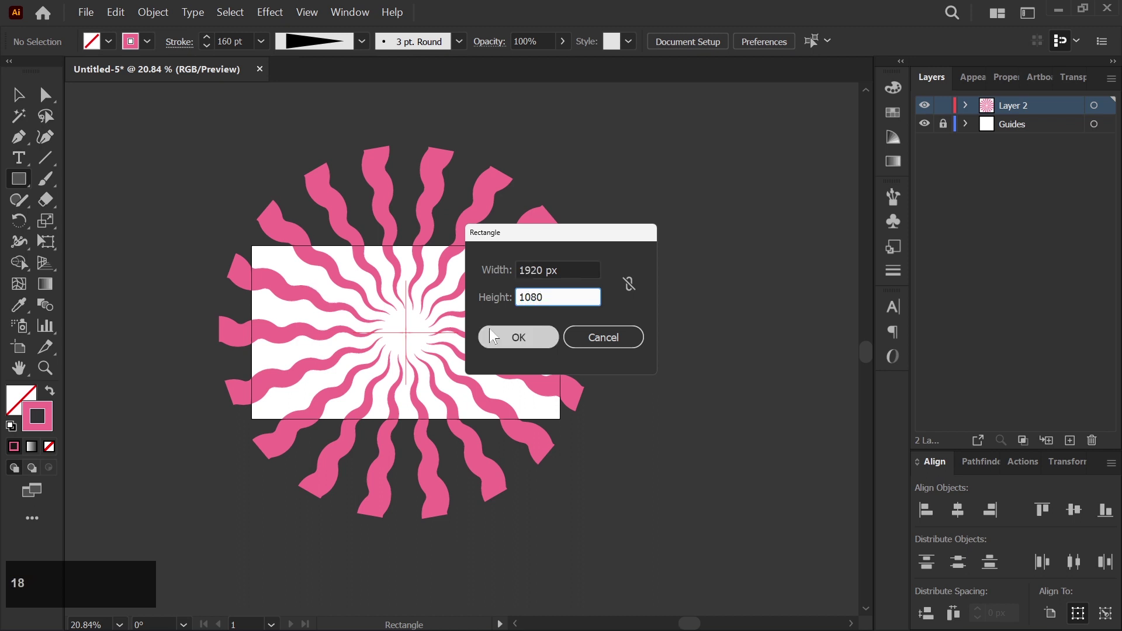
pyautogui.click(516, 333)
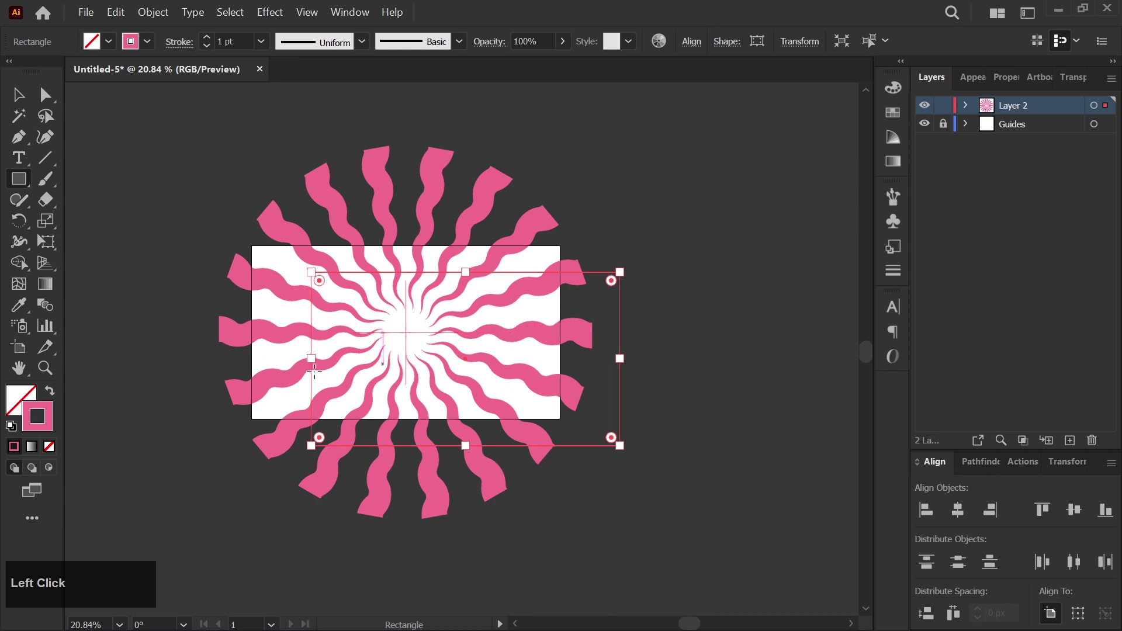
# Step: Swap the rectangle's stroke and fill, and set its fill colour to purple #8948ef
pyautogui.click(49, 392)
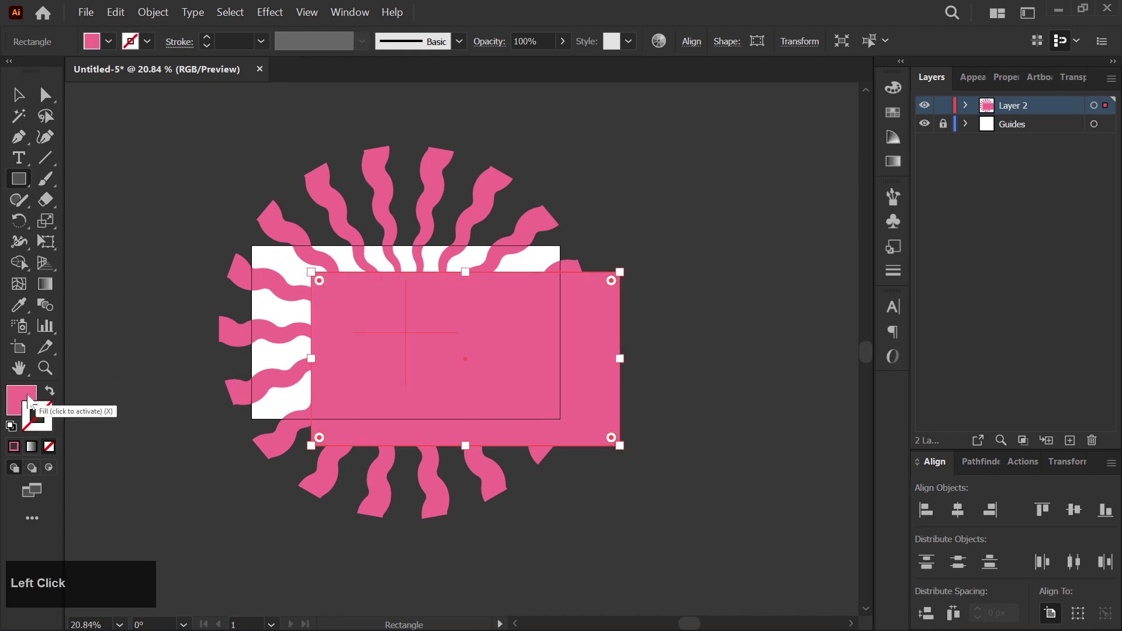
pyautogui.doubleClick(30, 401)
pyautogui.click(494, 255)
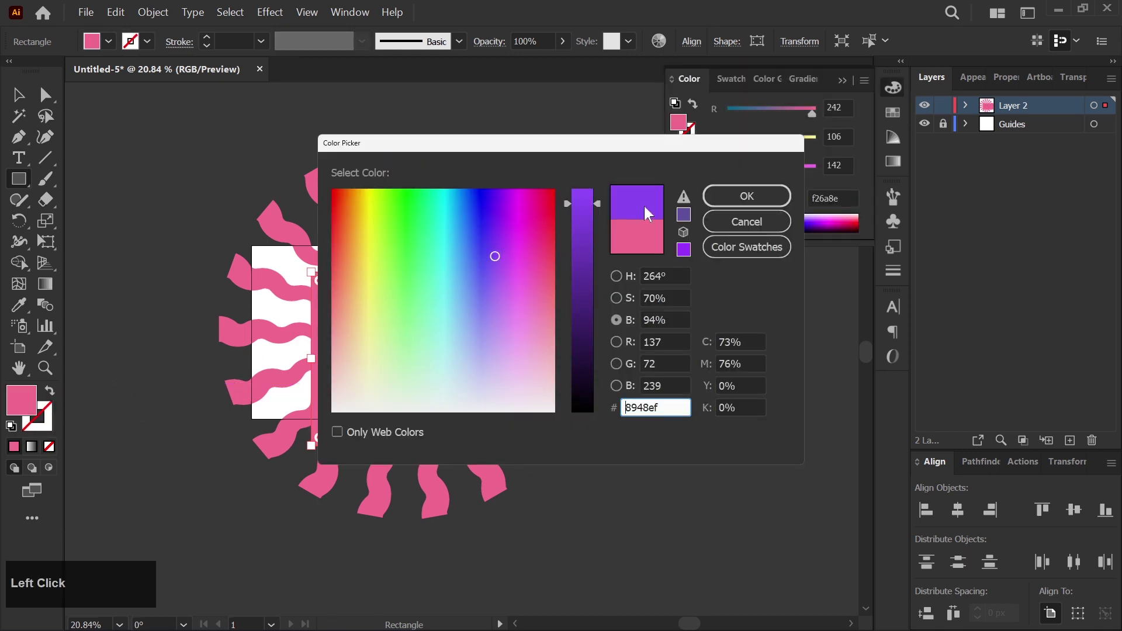
pyautogui.click(714, 194)
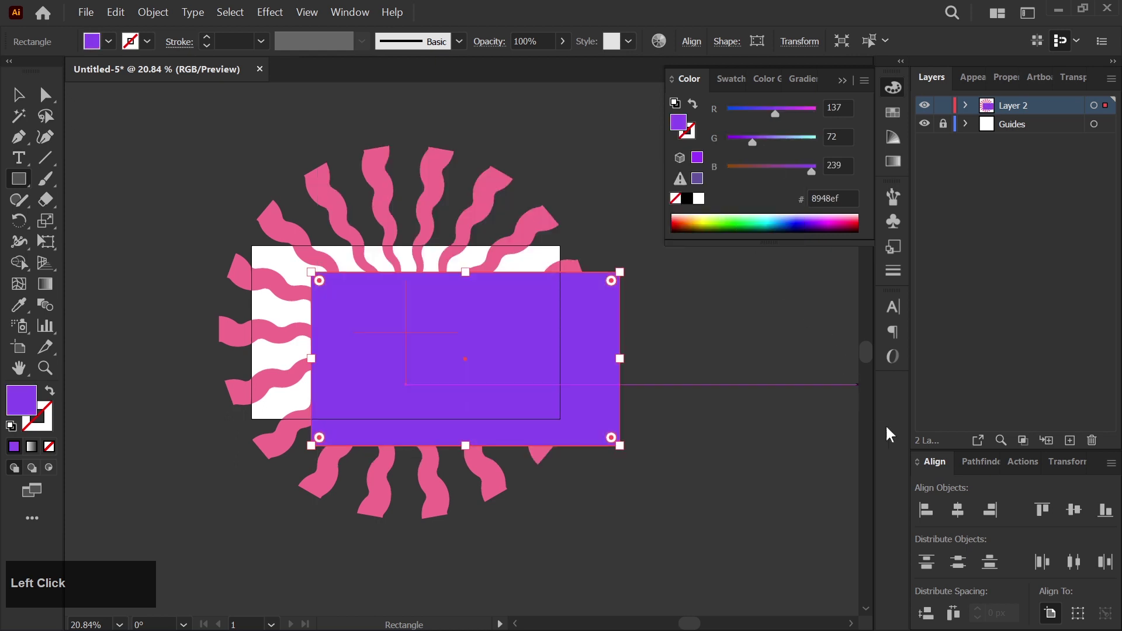
# Step: Centre the purple rectangle horizontally and vertically on the artboard
pyautogui.click(957, 510)
pyautogui.click(1074, 510)
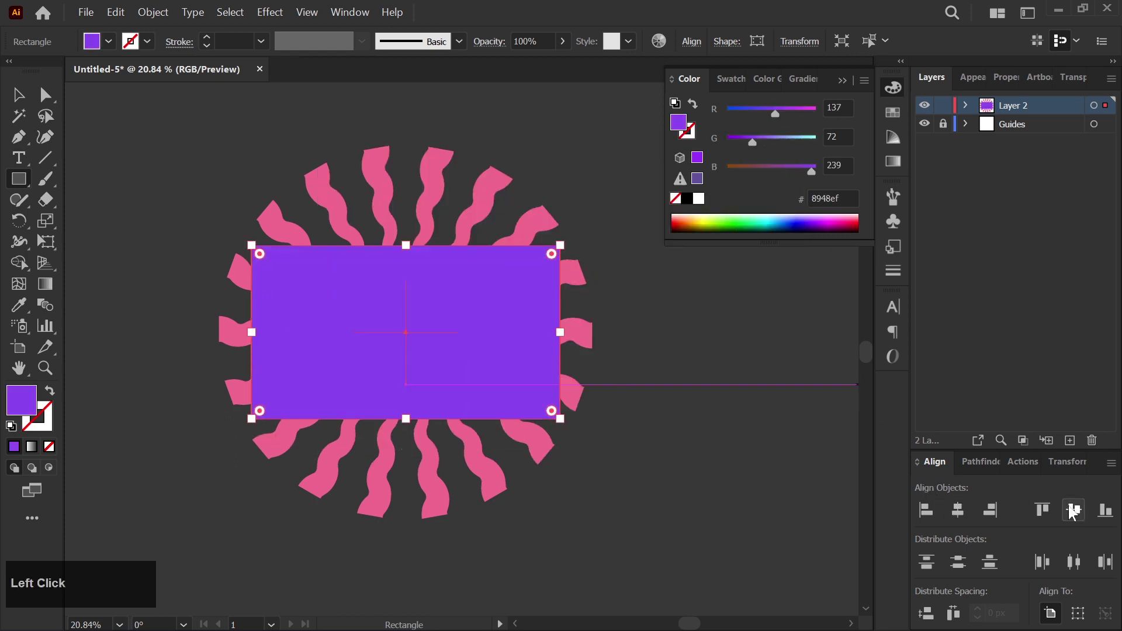
pyautogui.click(841, 80)
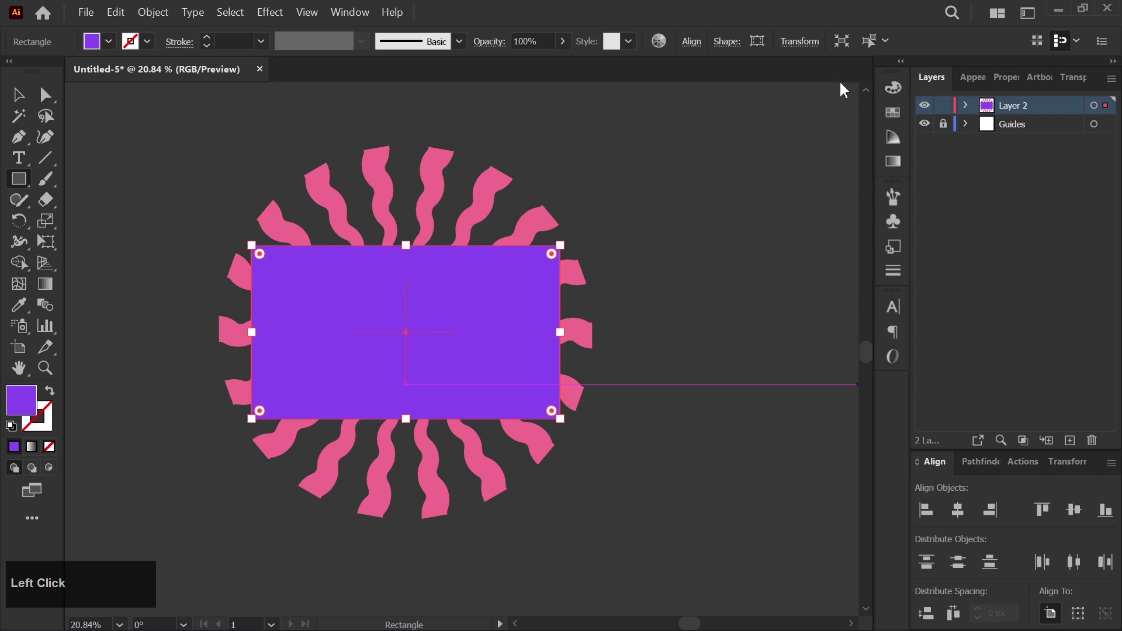
# Step: Select the rectangle together with all rays and make a clipping mask that crops the rays to the artboard
pyautogui.click(16, 94)
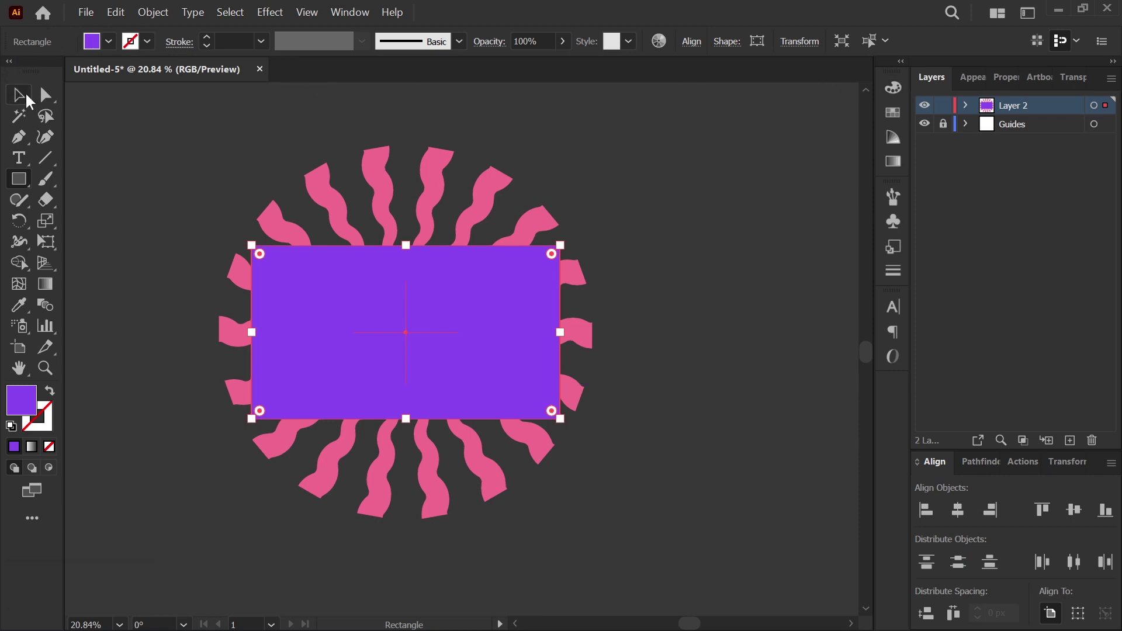
pyautogui.click(171, 155)
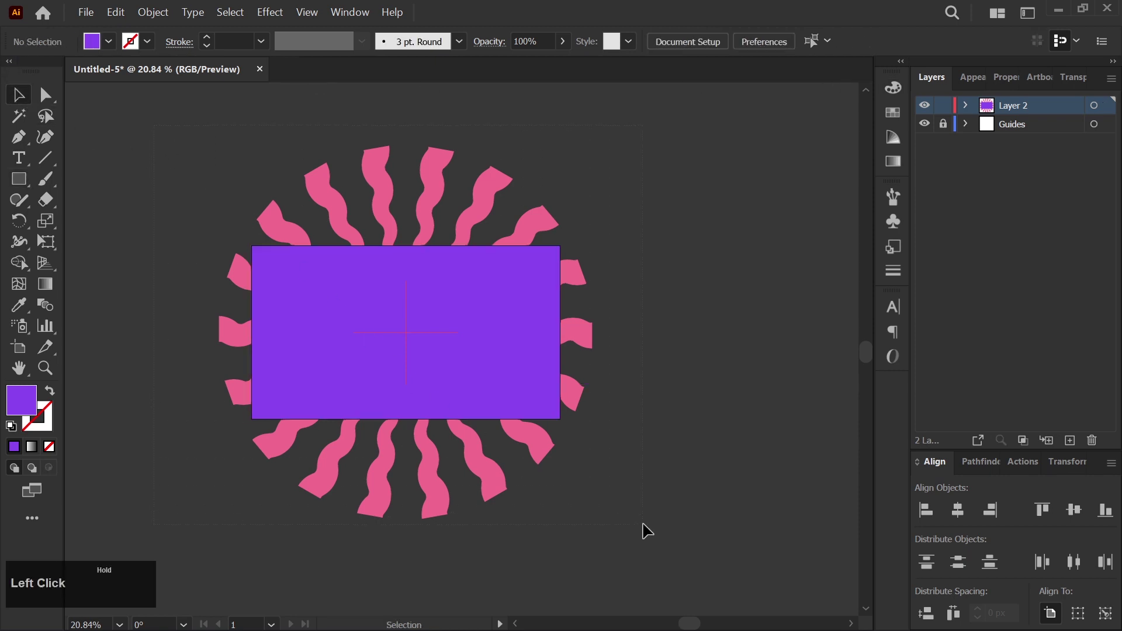
pyautogui.moveTo(645, 529); pyautogui.dragTo(508, 368)
pyautogui.rightClick(478, 305)
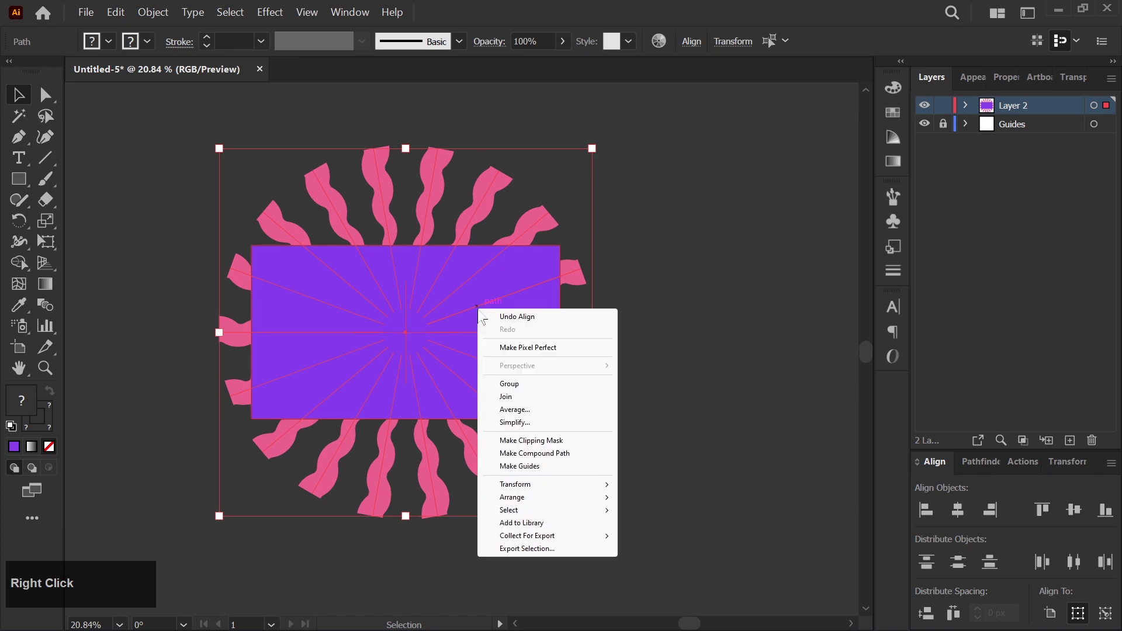
pyautogui.click(529, 441)
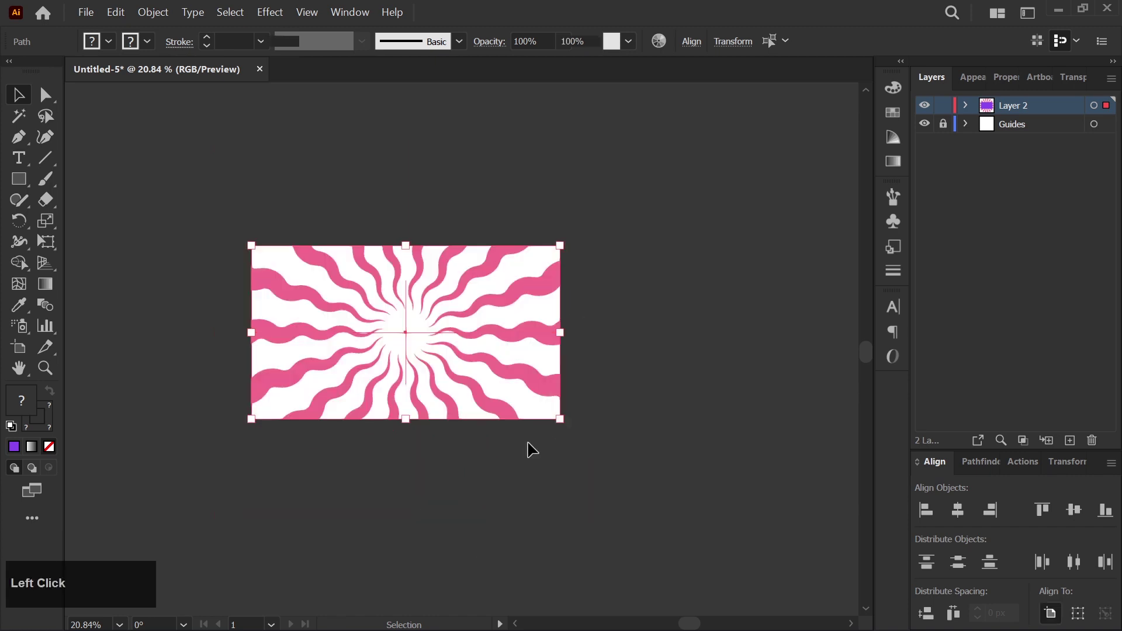
# Step: Delete the Guides layer with its contents and fit the artboard in the window
pyautogui.click(1019, 125)
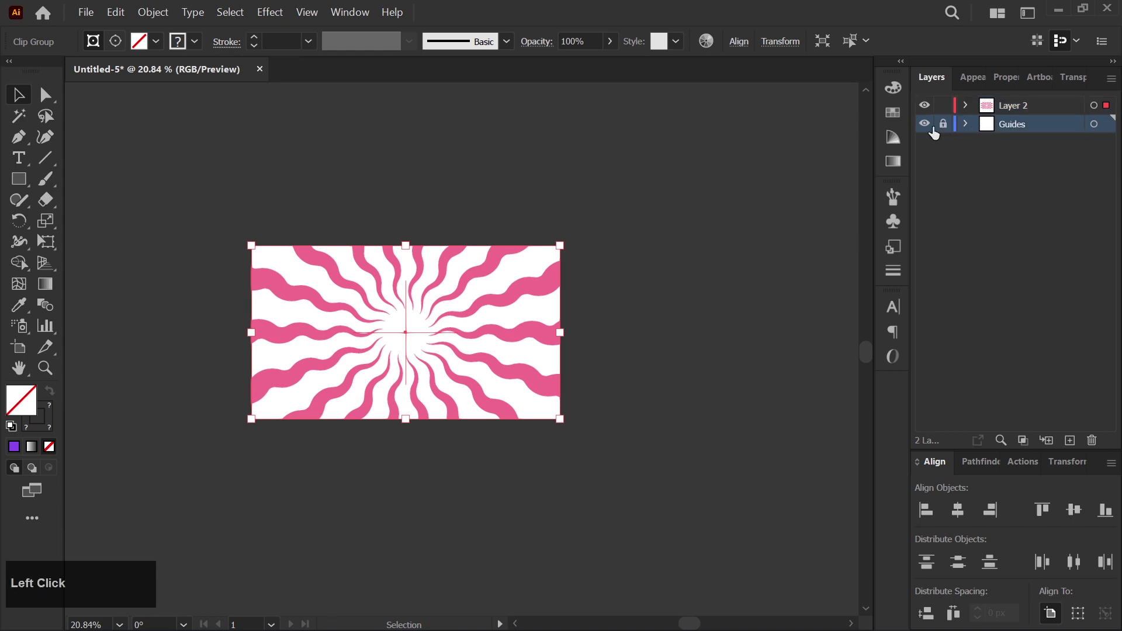
pyautogui.click(1092, 441)
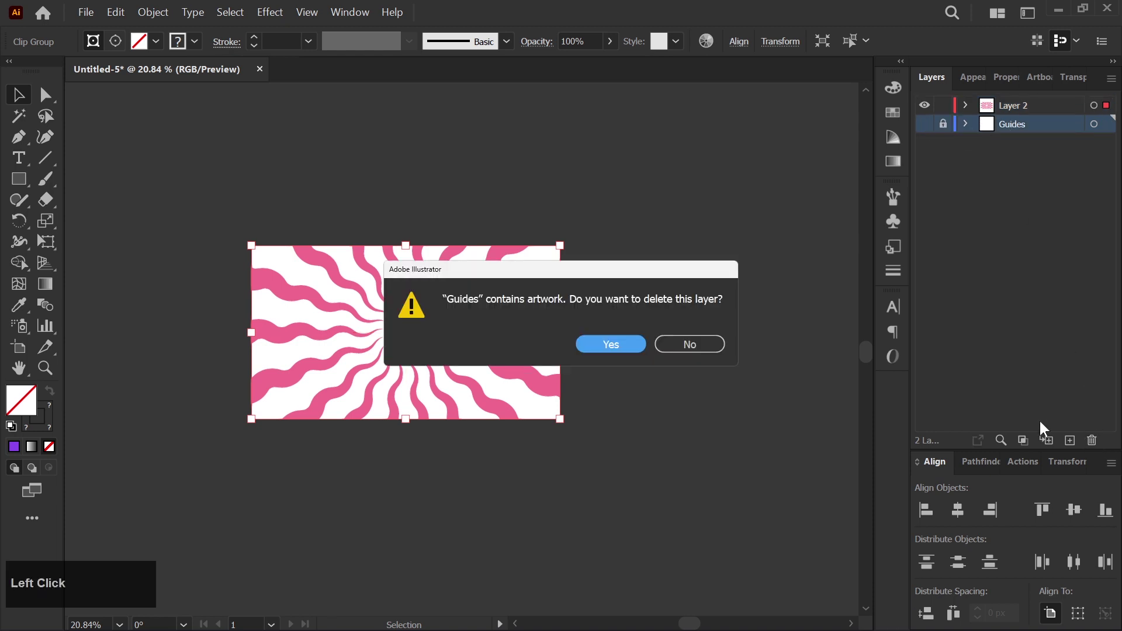
pyautogui.click(633, 347)
pyautogui.click(624, 323)
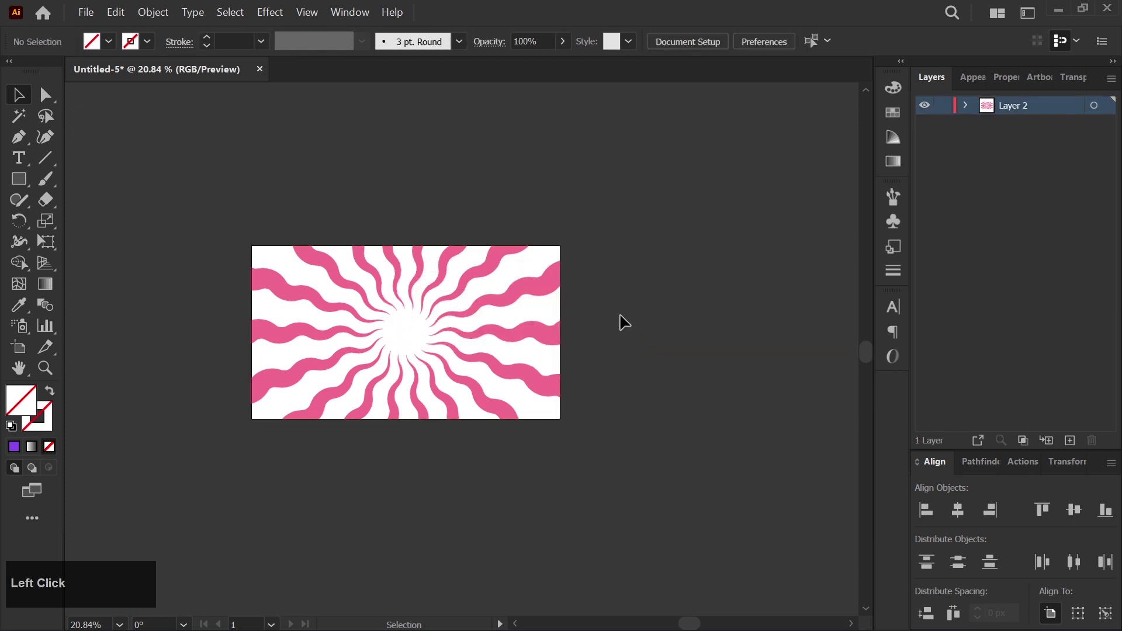
pyautogui.hotkey('ctrl', '0')
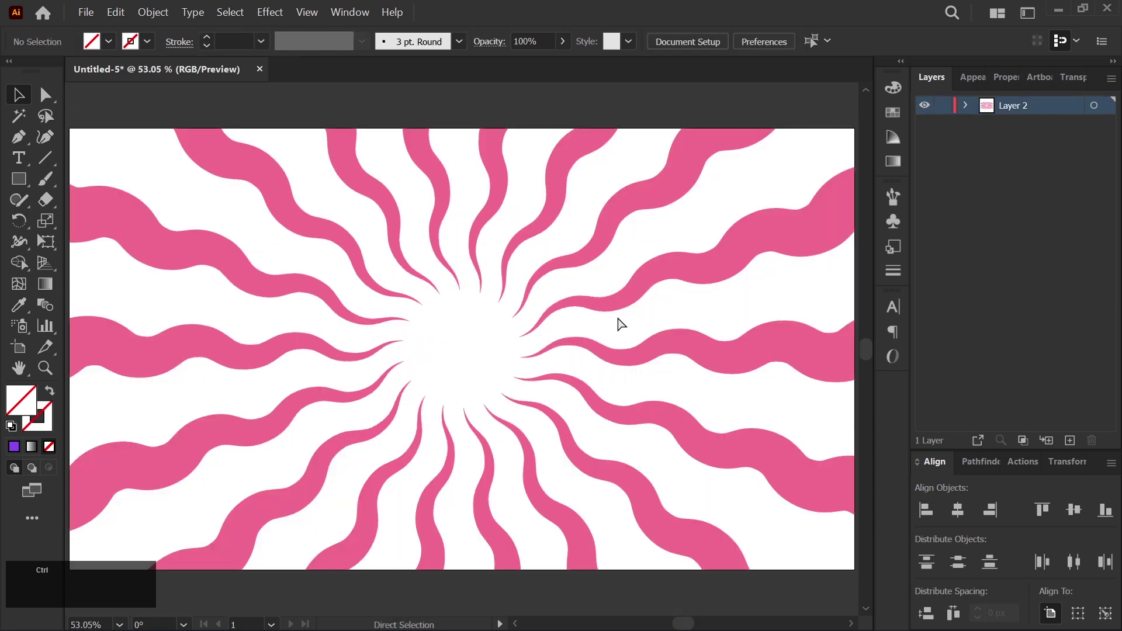